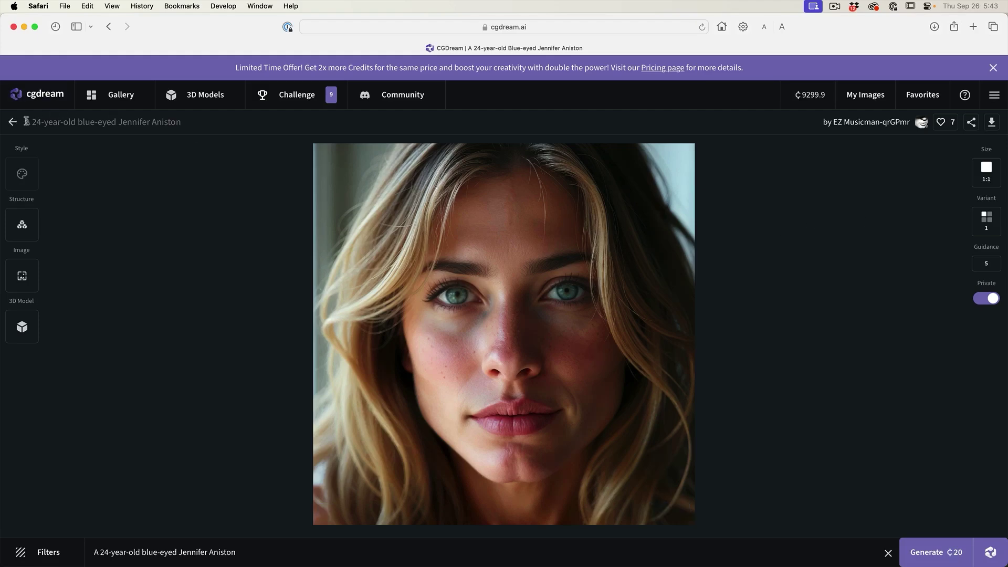
Go back from the blonde woman portrait page to the community gallery grid.
{"action": "left_click", "coordinate": [12, 122]}
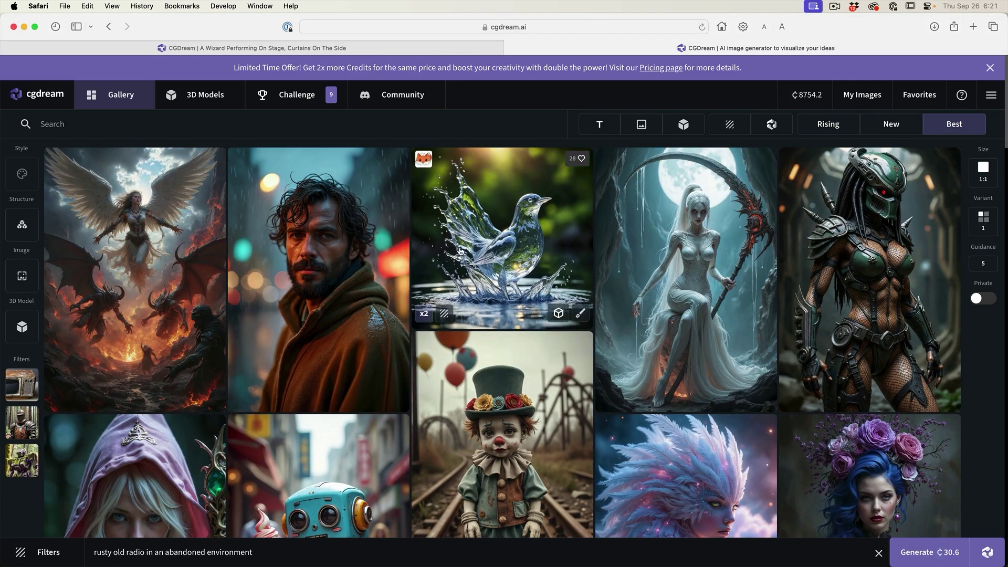
{"action": "scroll", "coordinate": [460, 252], "scroll_direction": "down", "scroll_amount": 15}
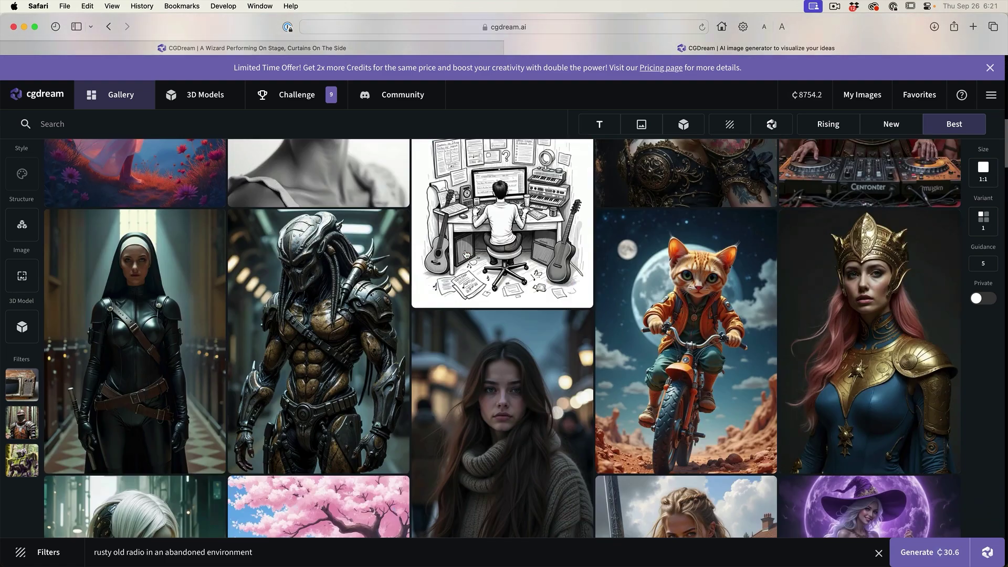
{"action": "scroll", "coordinate": [465, 254], "scroll_direction": "down", "scroll_amount": 15}
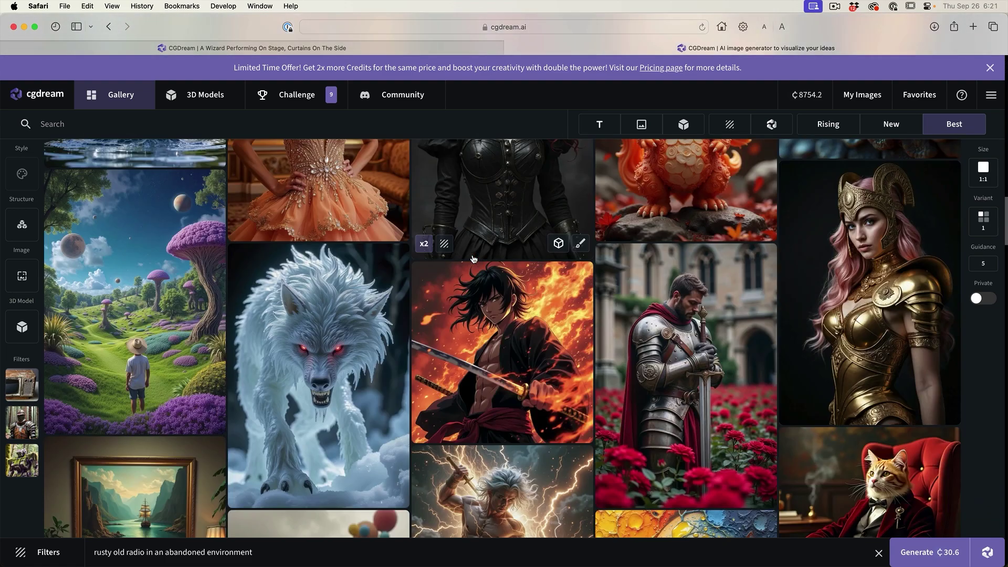
{"action": "scroll", "coordinate": [473, 259], "scroll_direction": "down", "scroll_amount": 12}
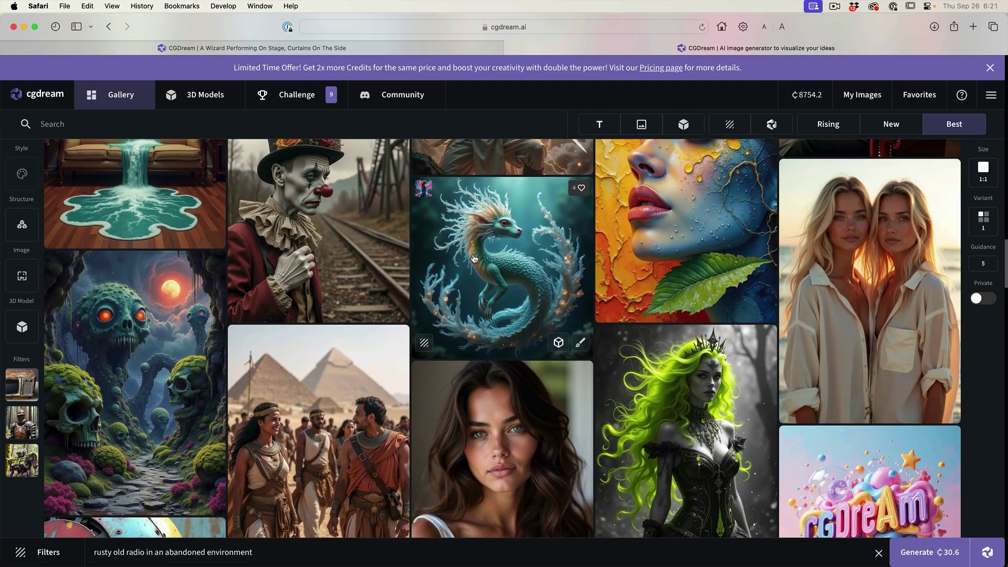
{"action": "scroll", "coordinate": [474, 259], "scroll_direction": "down", "scroll_amount": 15}
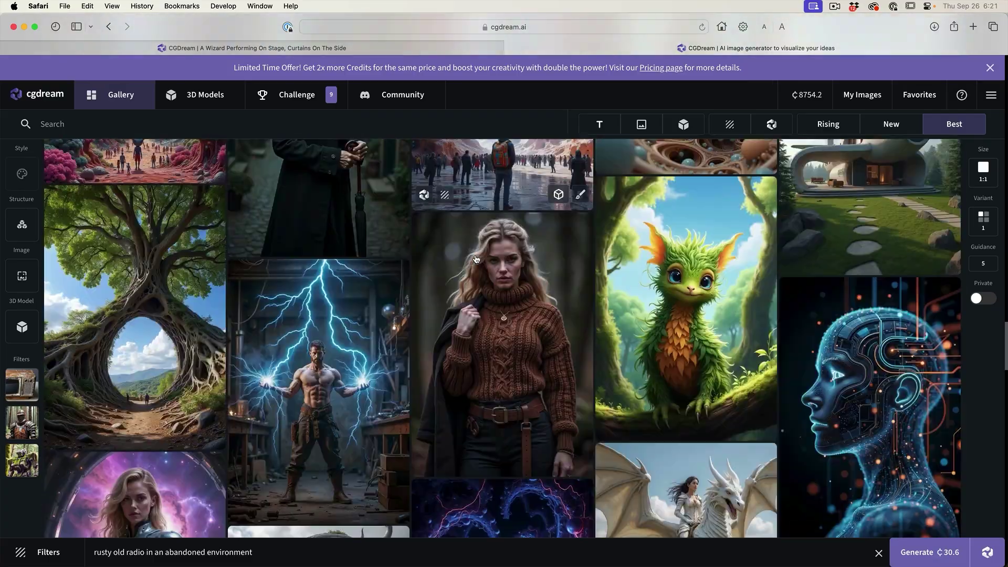
{"action": "scroll", "coordinate": [476, 259], "scroll_direction": "down", "scroll_amount": 15}
{"action": "scroll", "coordinate": [475, 259], "scroll_direction": "down", "scroll_amount": 15}
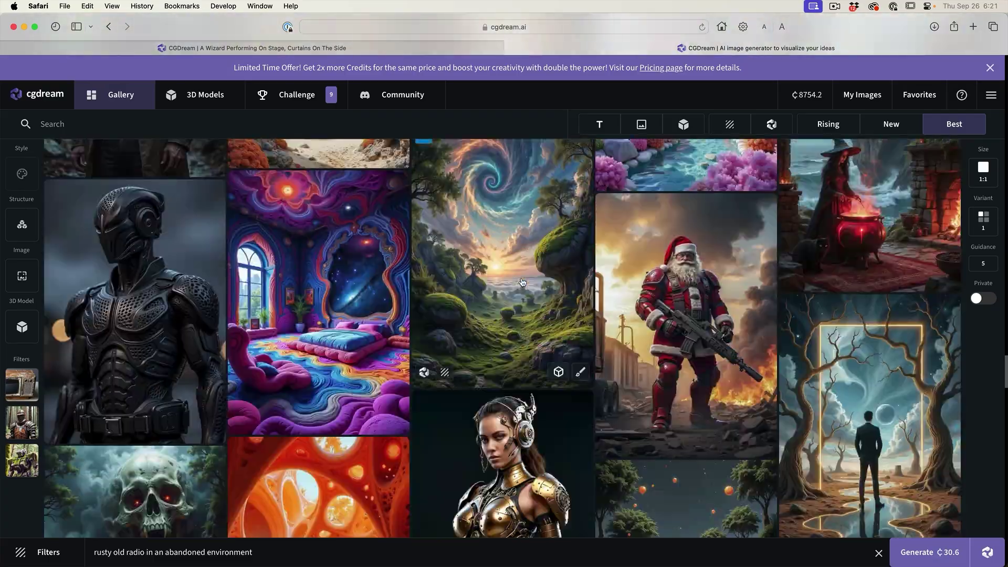
{"action": "scroll", "coordinate": [522, 282], "scroll_direction": "down", "scroll_amount": 5}
{"action": "scroll", "coordinate": [523, 283], "scroll_direction": "down", "scroll_amount": 15}
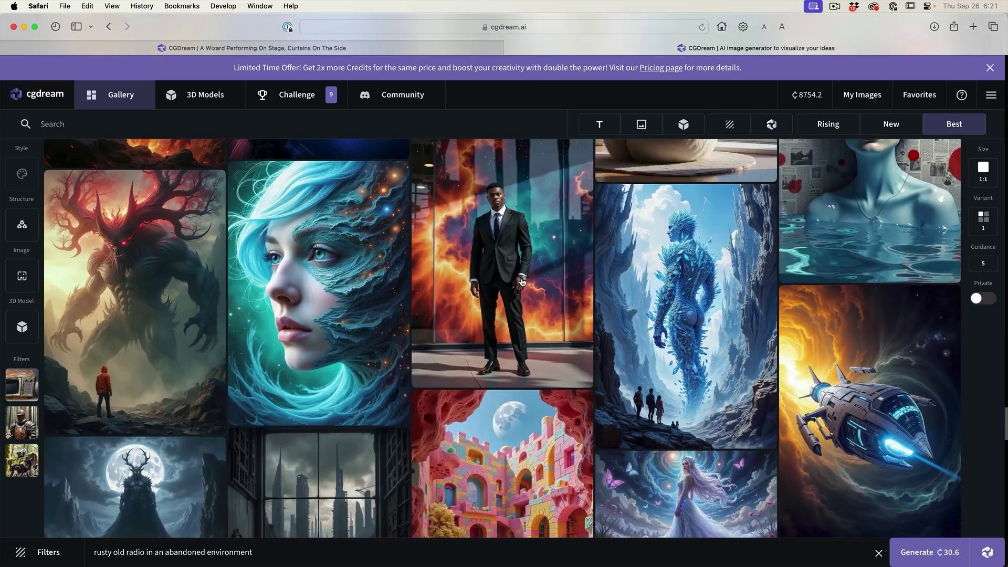
{"action": "scroll", "coordinate": [523, 283], "scroll_direction": "down", "scroll_amount": 15}
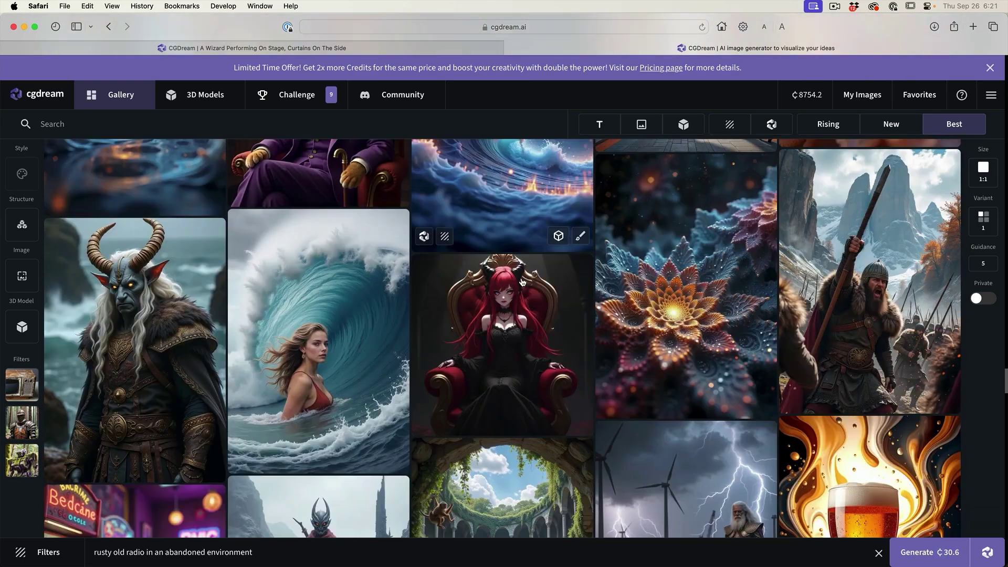
{"action": "scroll", "coordinate": [523, 282], "scroll_direction": "down", "scroll_amount": 5}
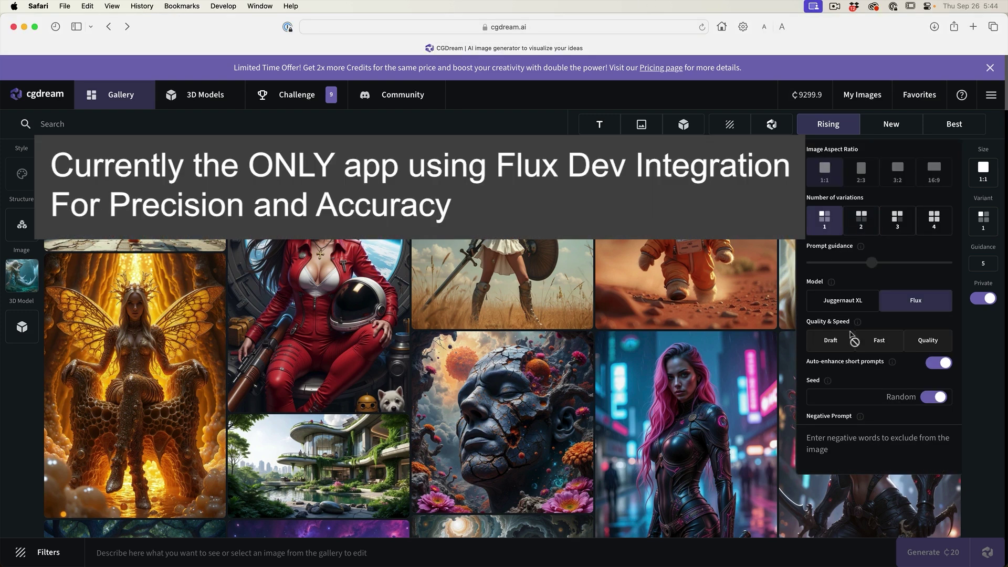
Select the Flux model, then view the blonde woman portrait and return to the gallery.
{"action": "left_click", "coordinate": [911, 304]}
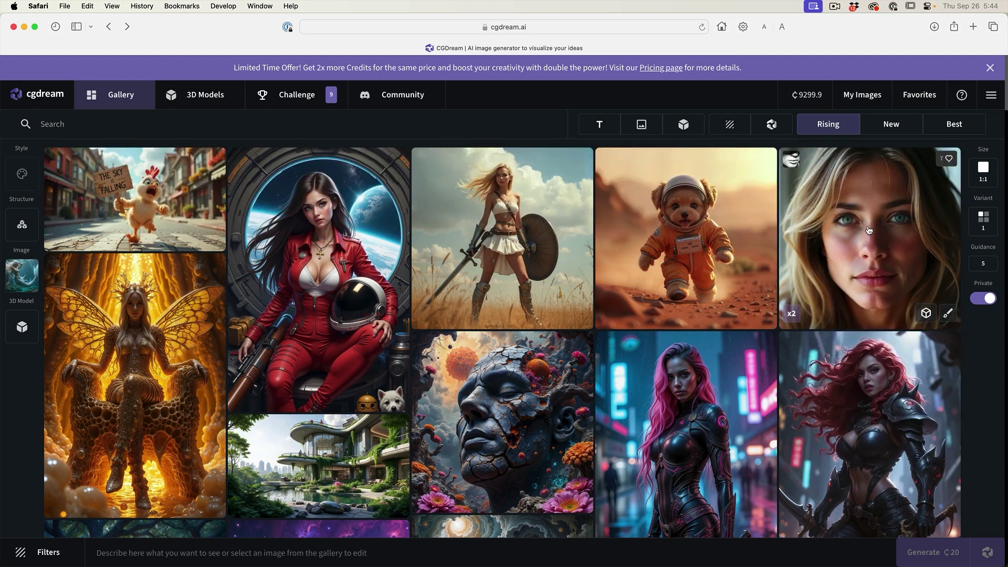
{"action": "left_click", "coordinate": [869, 231]}
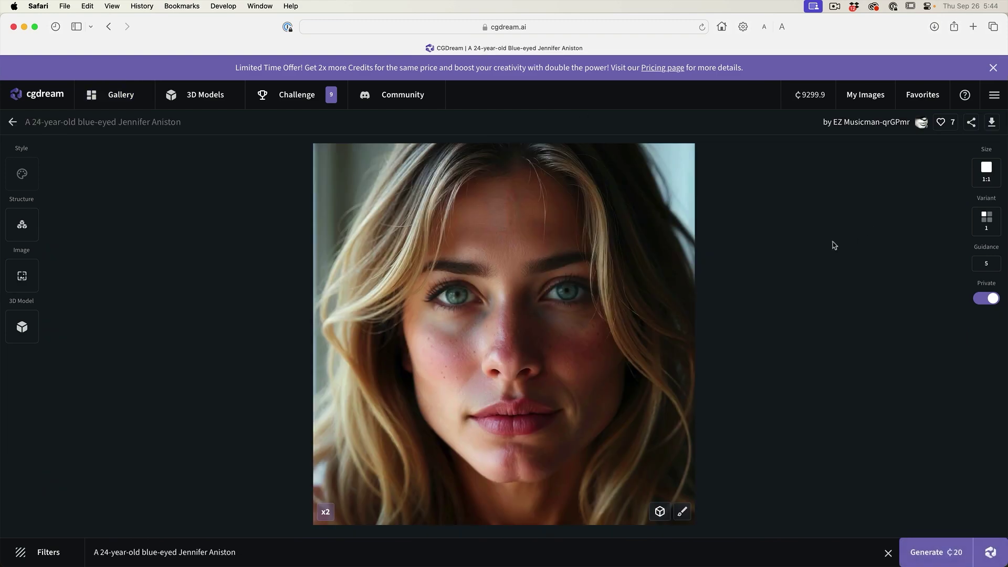
{"action": "left_click", "coordinate": [12, 126]}
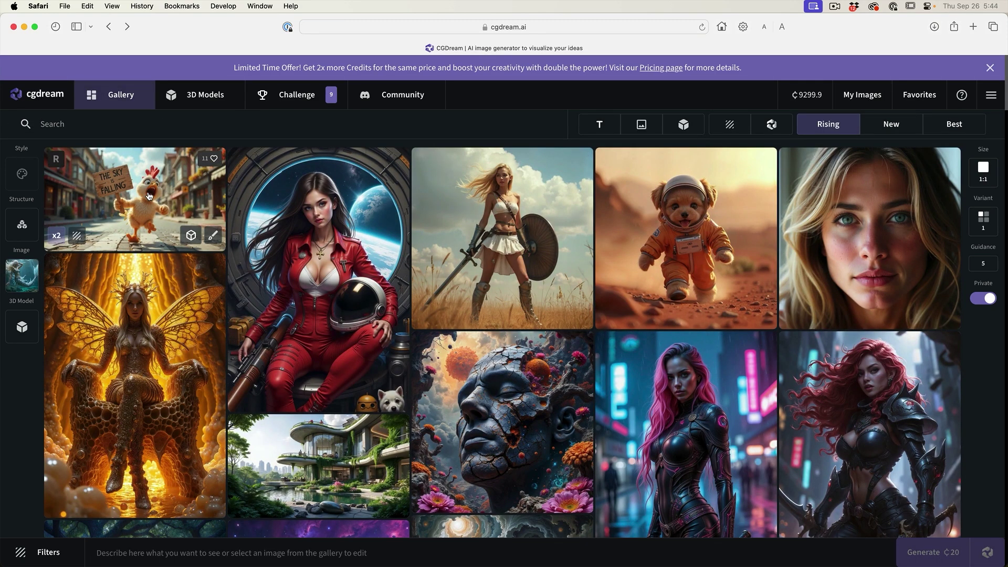
Inspect the chicken image's prompt, then return to the gallery's prompt bar.
{"action": "left_click", "coordinate": [174, 192]}
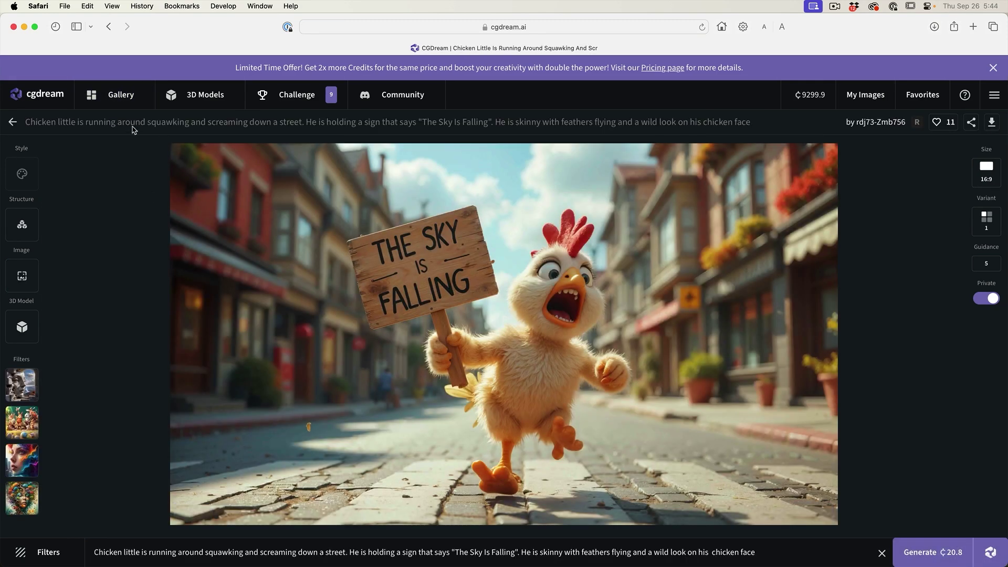
{"action": "left_click", "coordinate": [13, 122]}
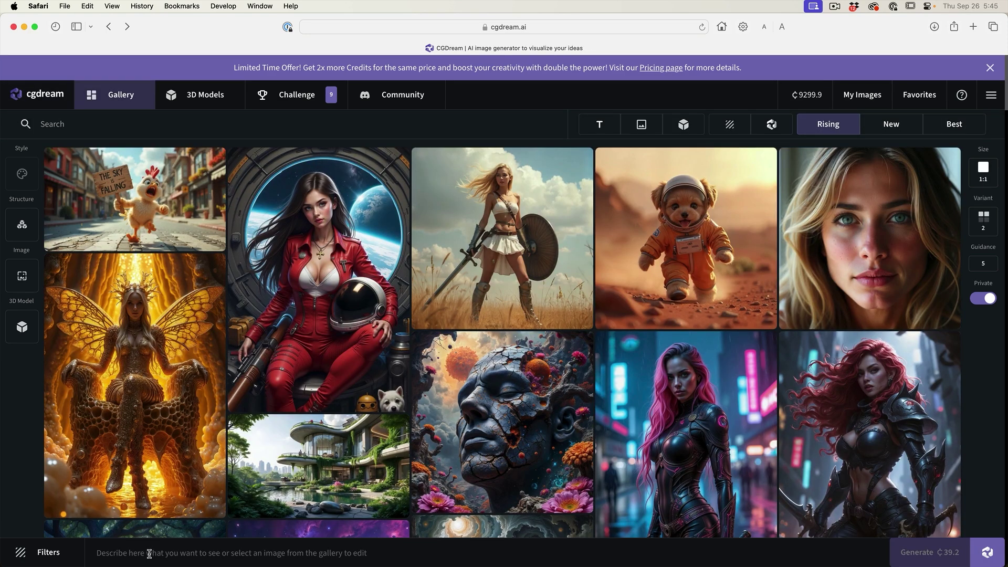
{"action": "left_click", "coordinate": [149, 554]}
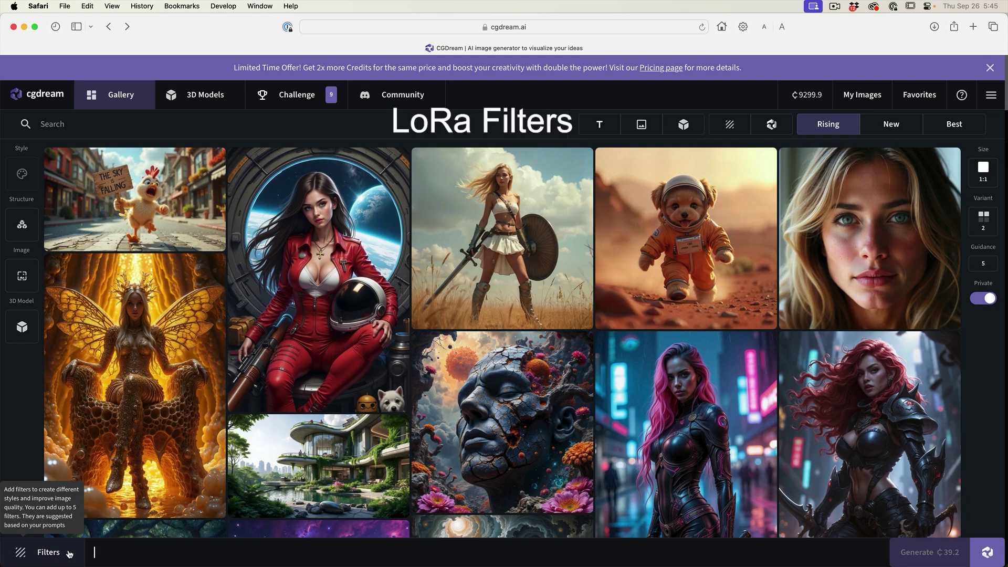
Paste 'abandoned house covered with ivy' as the prompt and generate two Flux images.
{"action": "left_click", "coordinate": [122, 550]}
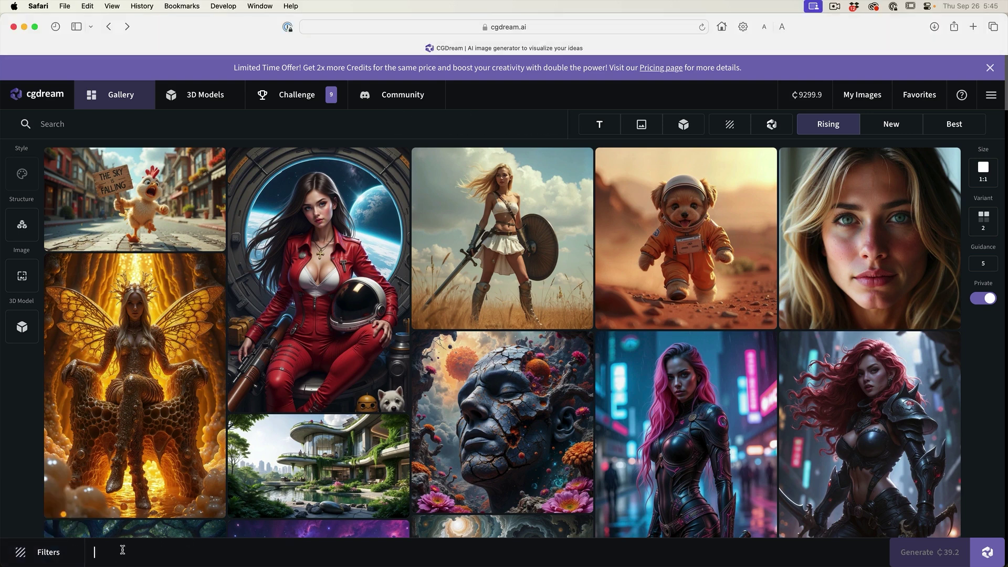
{"action": "type", "text": "abandoned house covered with ivy"}
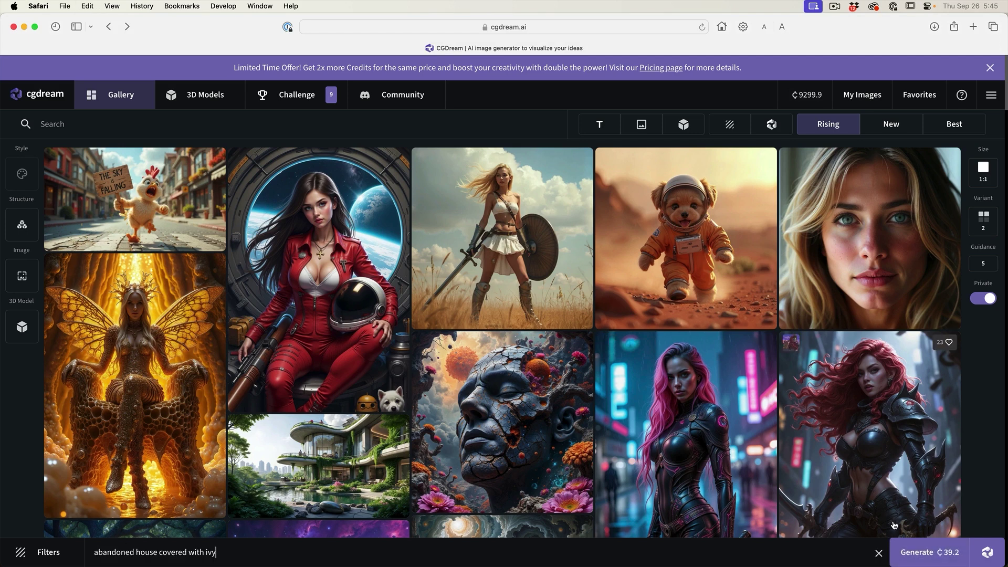
{"action": "left_click", "coordinate": [920, 553]}
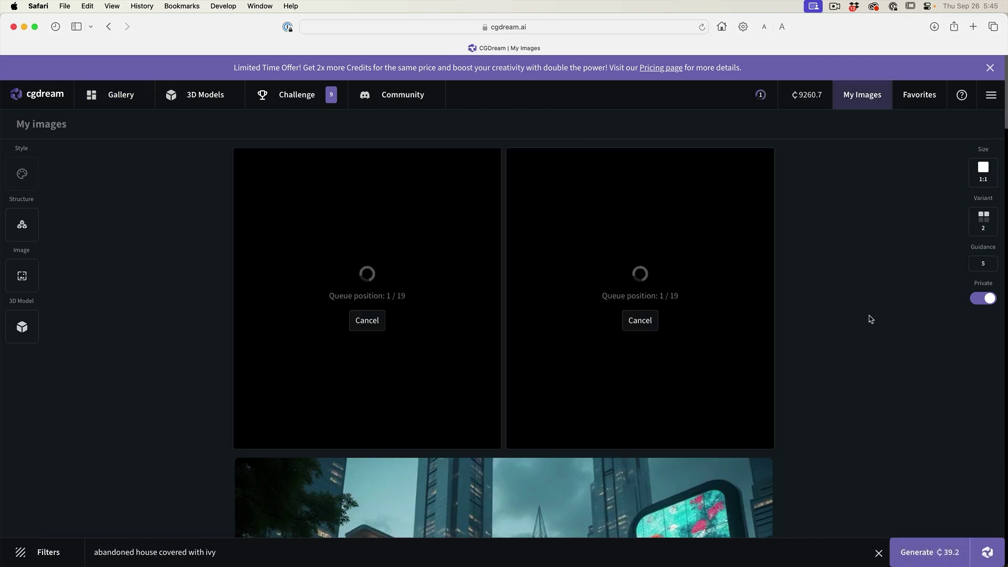
{"action": "mouse_move", "coordinate": [956, 233]}
{"action": "mouse_move", "coordinate": [982, 223]}
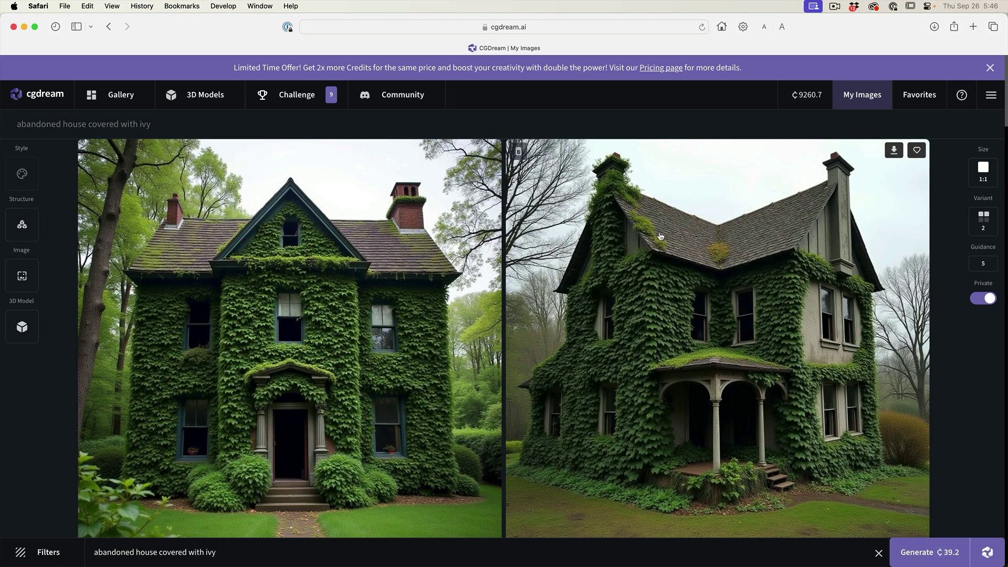
Open the right-hand house image and add the Ivy And Vines, Moss and Forest filters.
{"action": "left_click", "coordinate": [725, 257]}
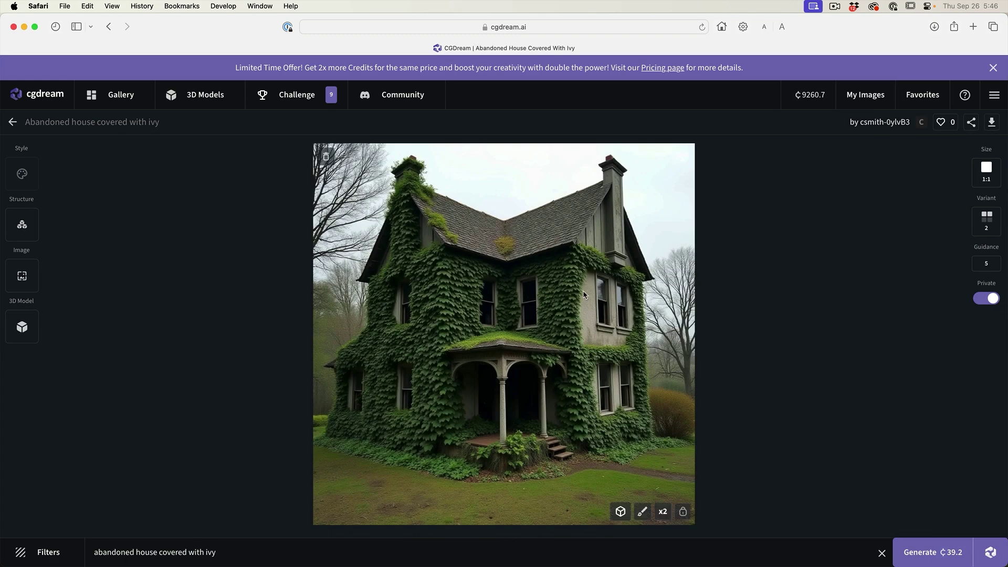
{"action": "left_click", "coordinate": [40, 549]}
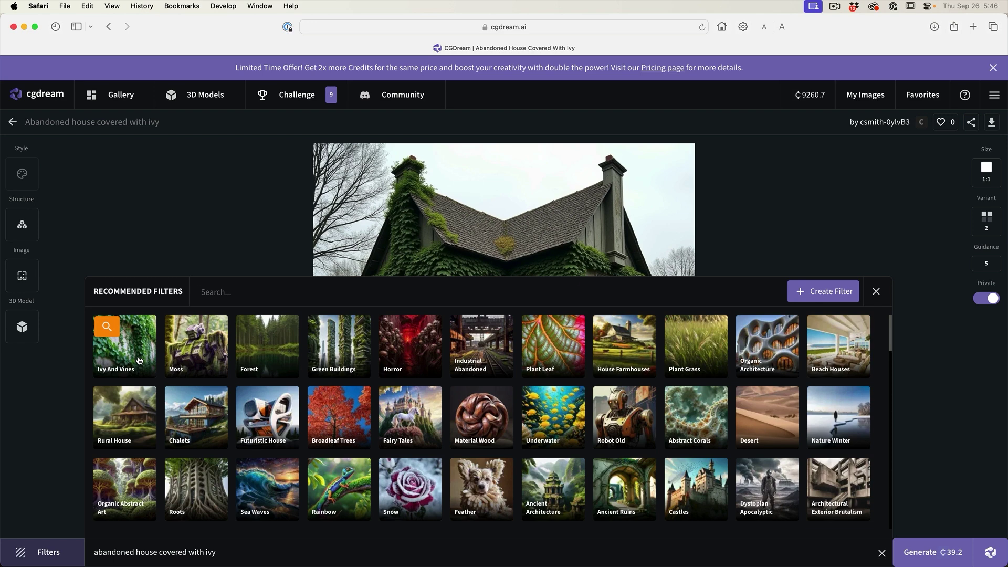
{"action": "left_click", "coordinate": [138, 356]}
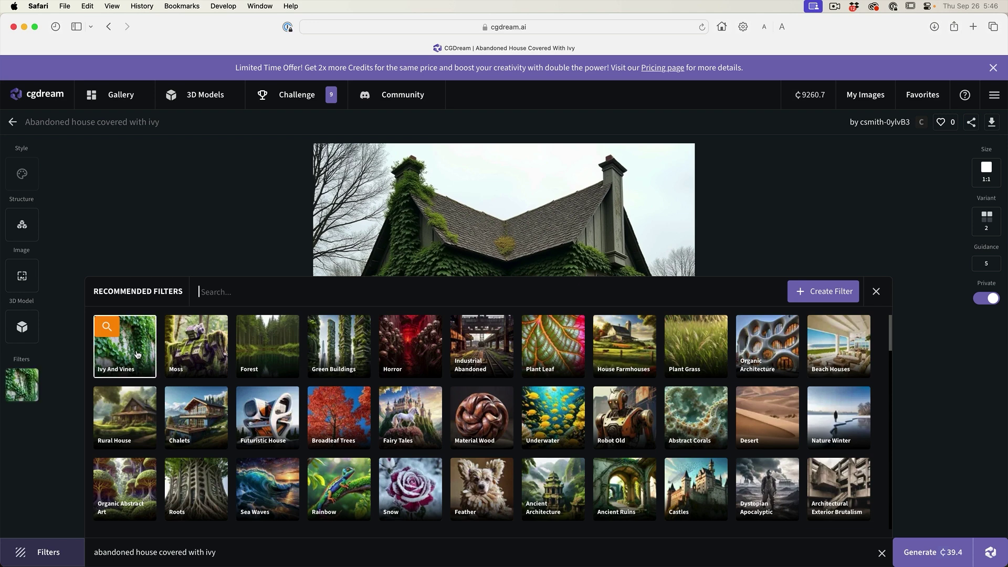
{"action": "left_click", "coordinate": [205, 347]}
{"action": "left_click", "coordinate": [270, 351]}
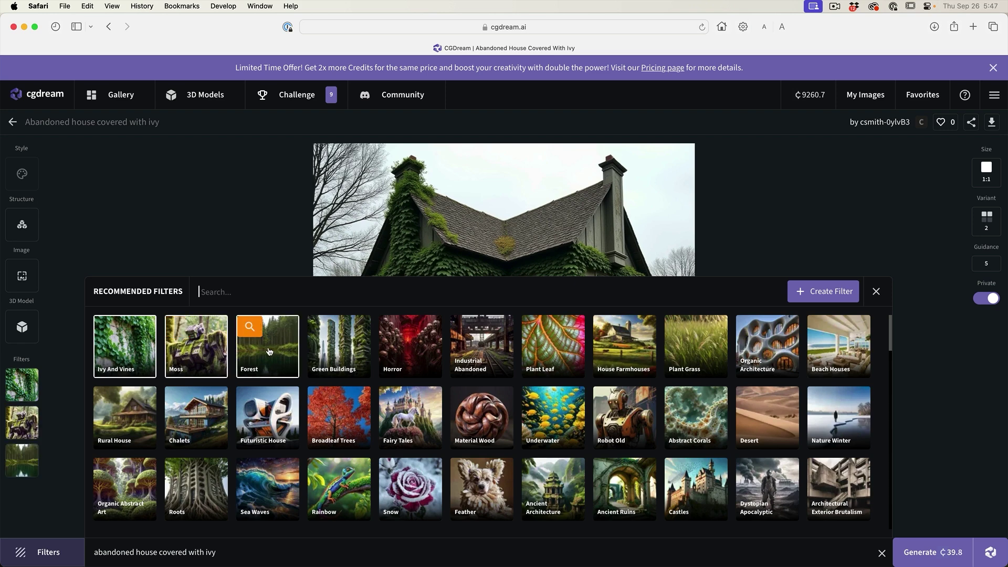
Search for 'scratched and worn', add the Scratched And Worn filter, and close the picker.
{"action": "left_click", "coordinate": [236, 286]}
{"action": "type", "text": "scratched and worn"}
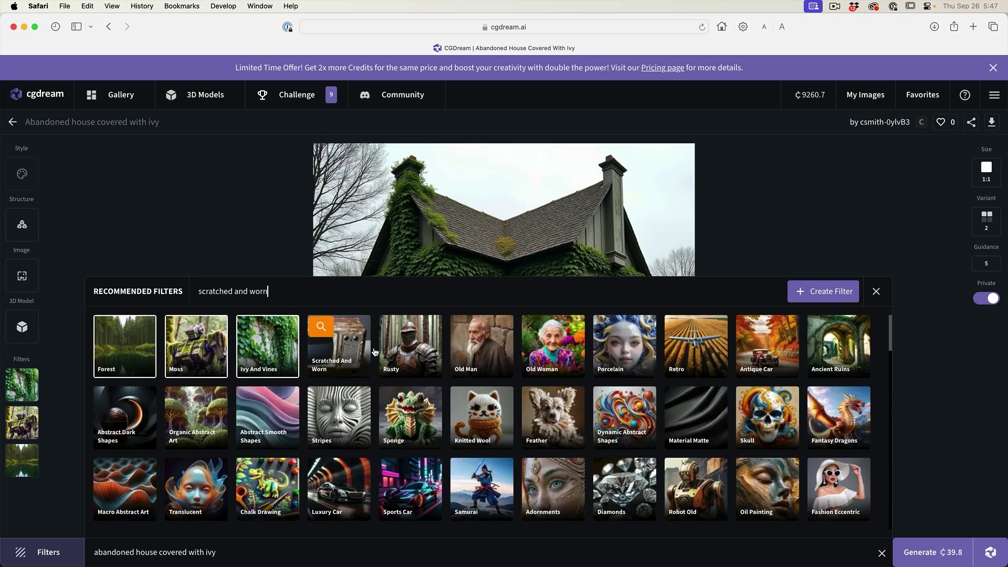
{"action": "left_click", "coordinate": [342, 349]}
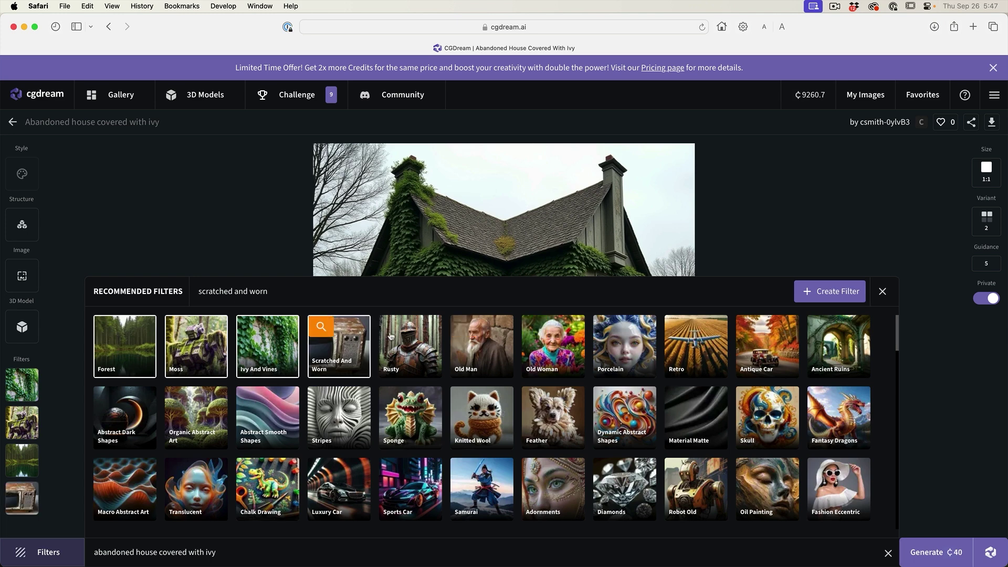
{"action": "left_click", "coordinate": [68, 314]}
{"action": "mouse_move", "coordinate": [38, 409]}
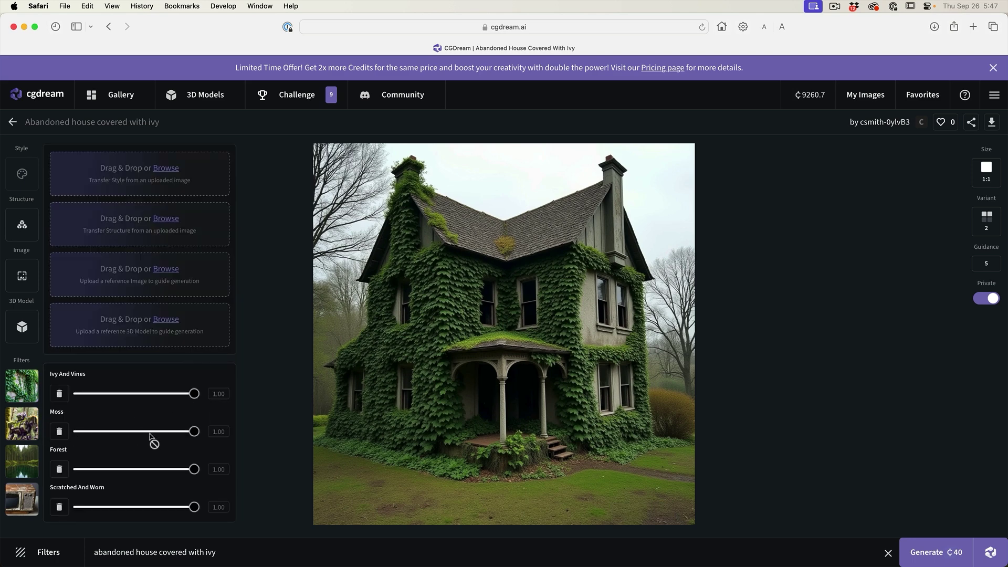
Lower Scratched And Worn strength to 0.75 and reduce Ivy And Vines slightly.
{"action": "mouse_move", "coordinate": [191, 431]}
{"action": "left_mouse_down"}
{"action": "mouse_move", "coordinate": [86, 431]}
{"action": "mouse_move", "coordinate": [194, 431]}
{"action": "left_mouse_up"}
{"action": "left_click_drag", "start_coordinate": [194, 507], "coordinate": [167, 507]}
{"action": "mouse_move", "coordinate": [194, 394]}
{"action": "left_mouse_down"}
{"action": "mouse_move", "coordinate": [85, 394]}
{"action": "mouse_move", "coordinate": [189, 393]}
{"action": "left_mouse_up"}
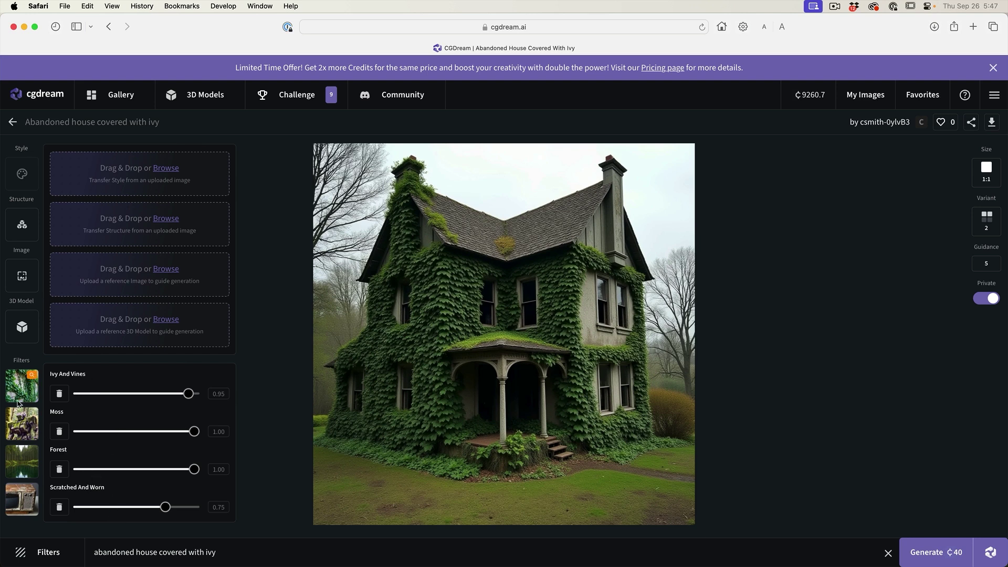
{"action": "mouse_move", "coordinate": [22, 379]}
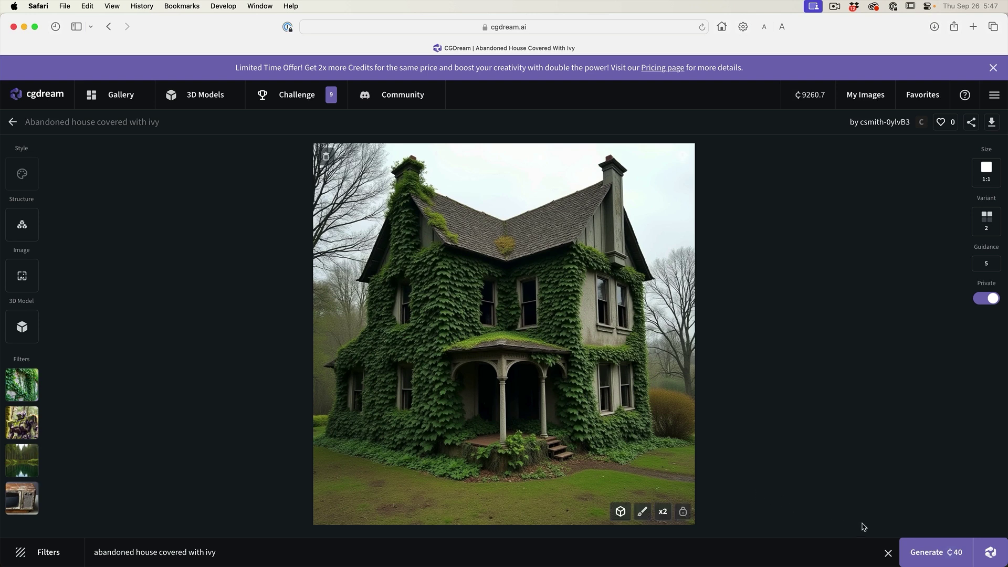
Set variations to 1 and generate a single ivy house image.
{"action": "mouse_move", "coordinate": [968, 326]}
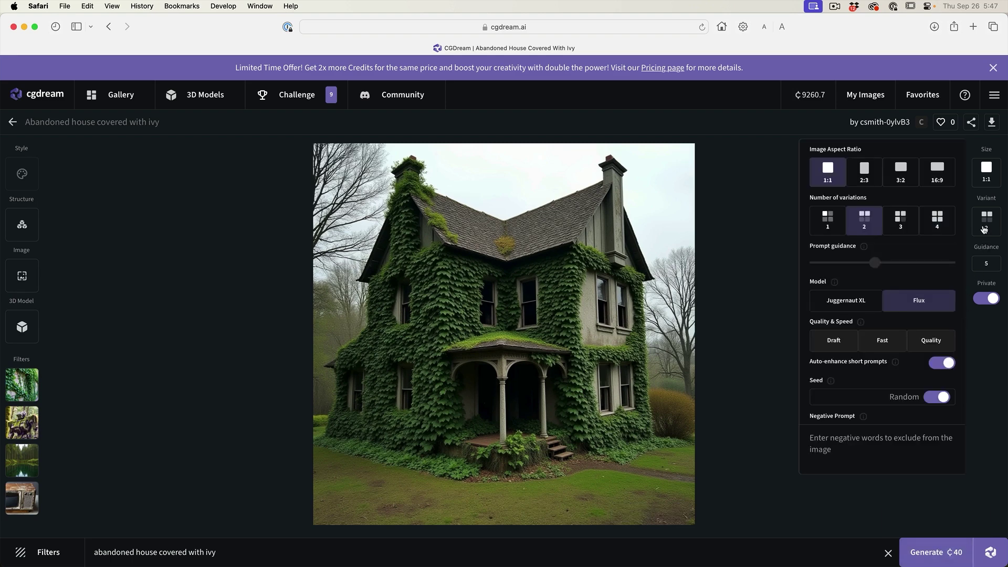
{"action": "left_click", "coordinate": [827, 221]}
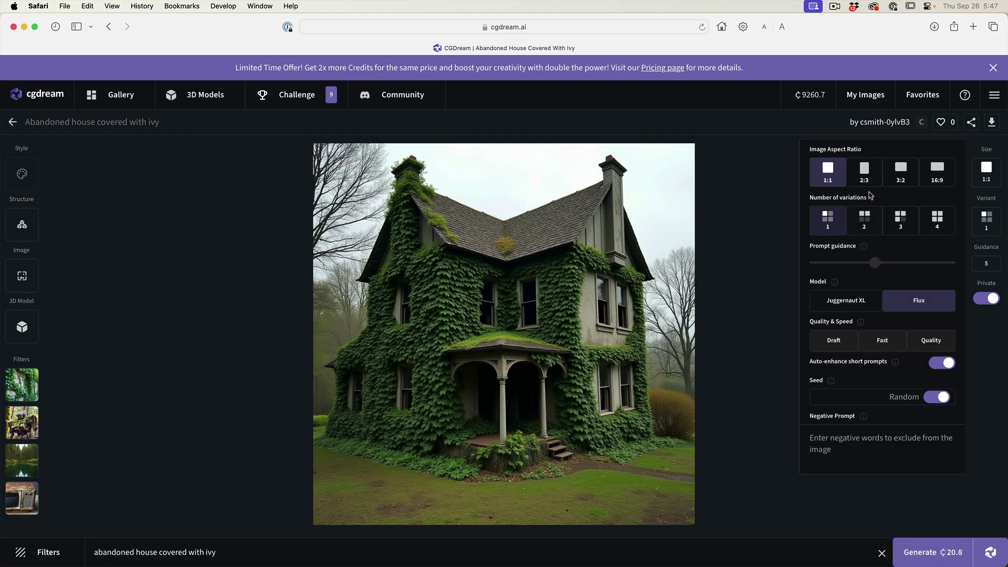
{"action": "left_click", "coordinate": [938, 561]}
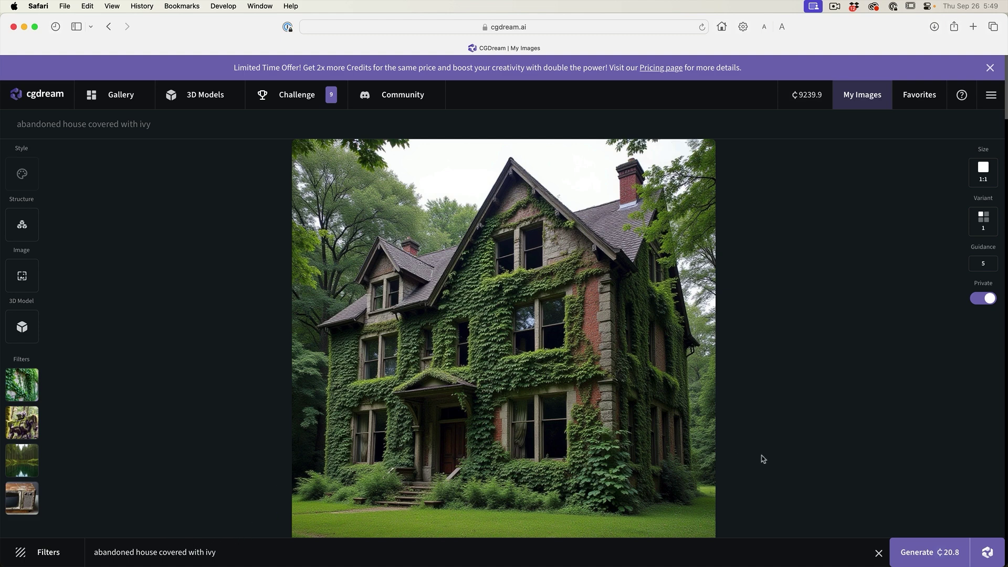
Generate with a DreamUp-enriched prompt and open the resulting forest house image.
{"action": "mouse_move", "coordinate": [989, 553]}
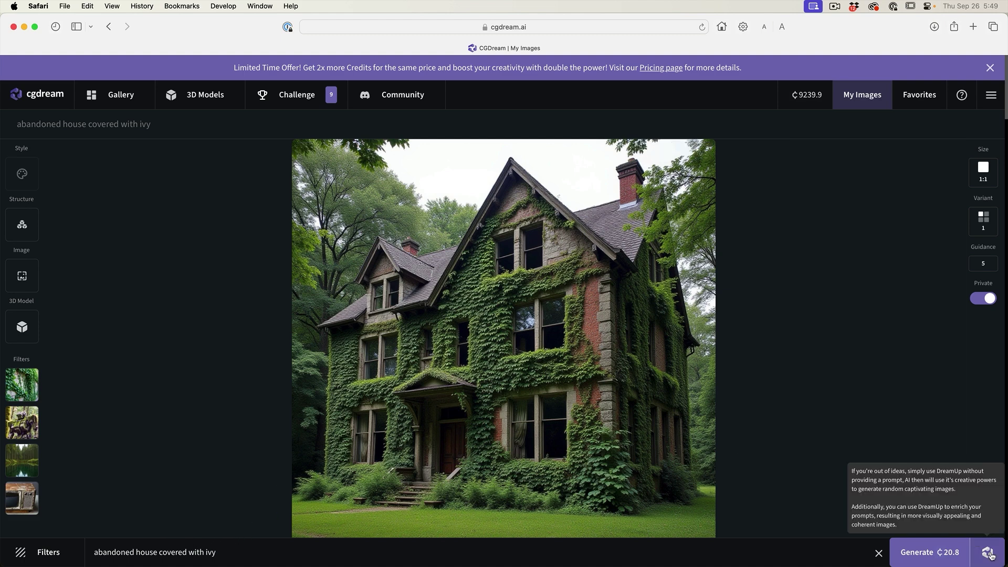
{"action": "left_click", "coordinate": [989, 552]}
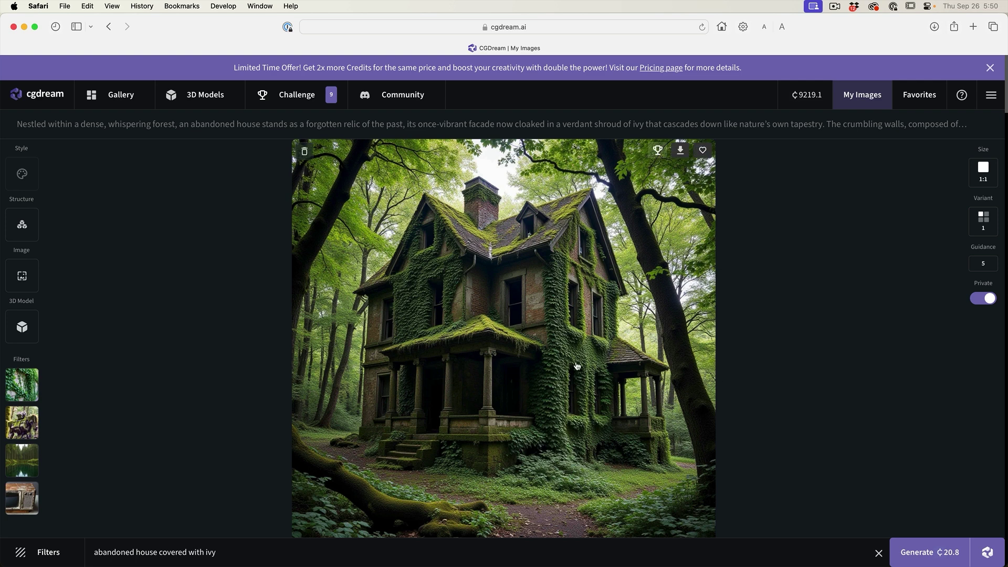
{"action": "left_click", "coordinate": [444, 260]}
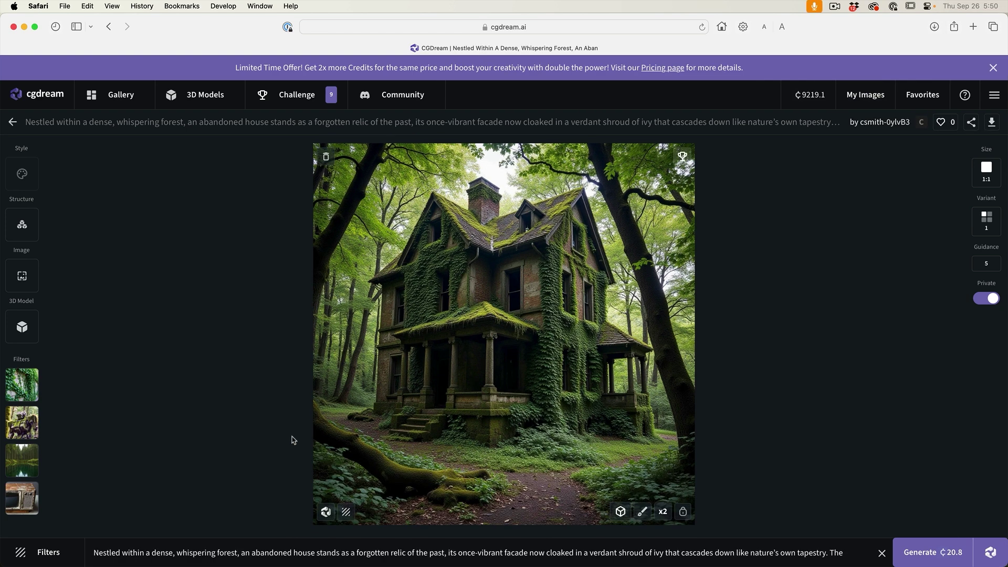
Expand and collapse the image's full enriched prompt text.
{"action": "left_click", "coordinate": [270, 546]}
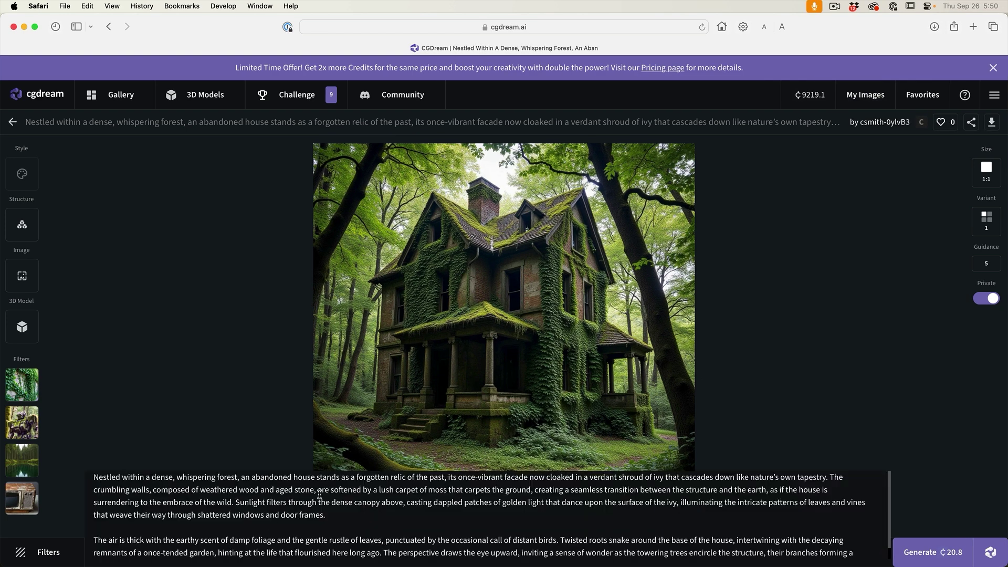
{"action": "left_click", "coordinate": [443, 531]}
{"action": "left_click", "coordinate": [443, 552]}
{"action": "left_click", "coordinate": [379, 556]}
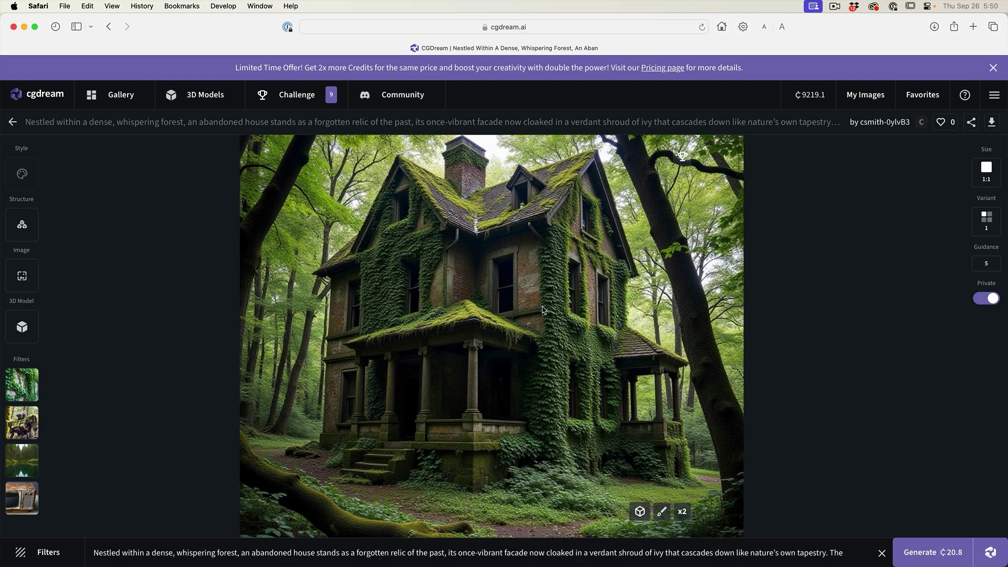
{"action": "scroll", "coordinate": [544, 310], "scroll_direction": "up", "scroll_amount": 3}
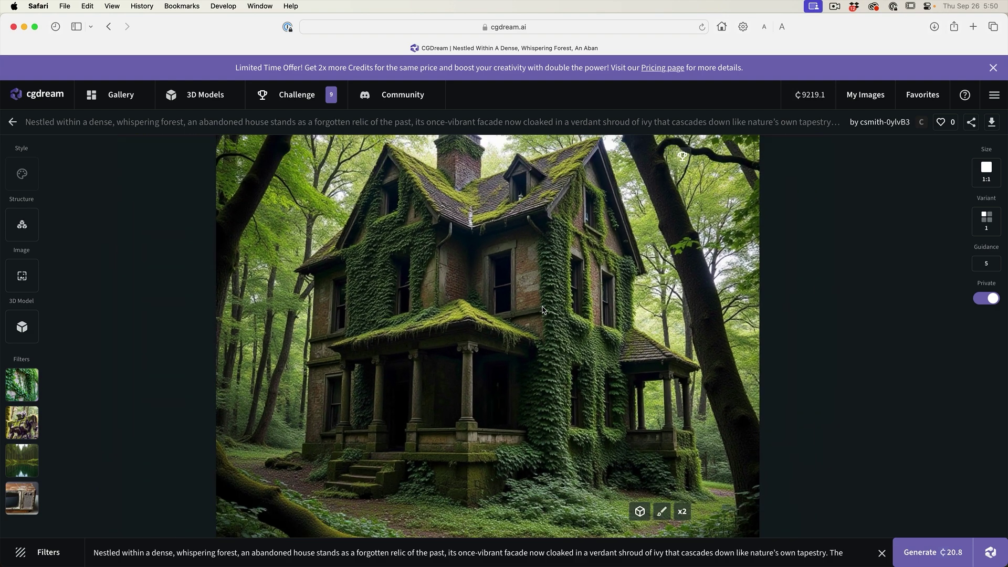
Upscale the forest house image to x2 resolution.
{"action": "left_click", "coordinate": [683, 511]}
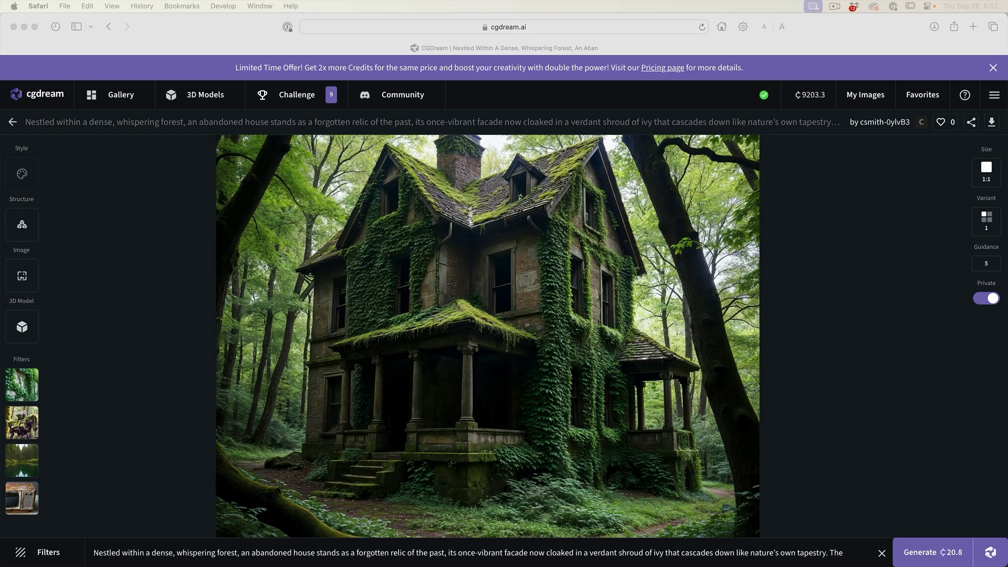
{"action": "left_click", "coordinate": [417, 293]}
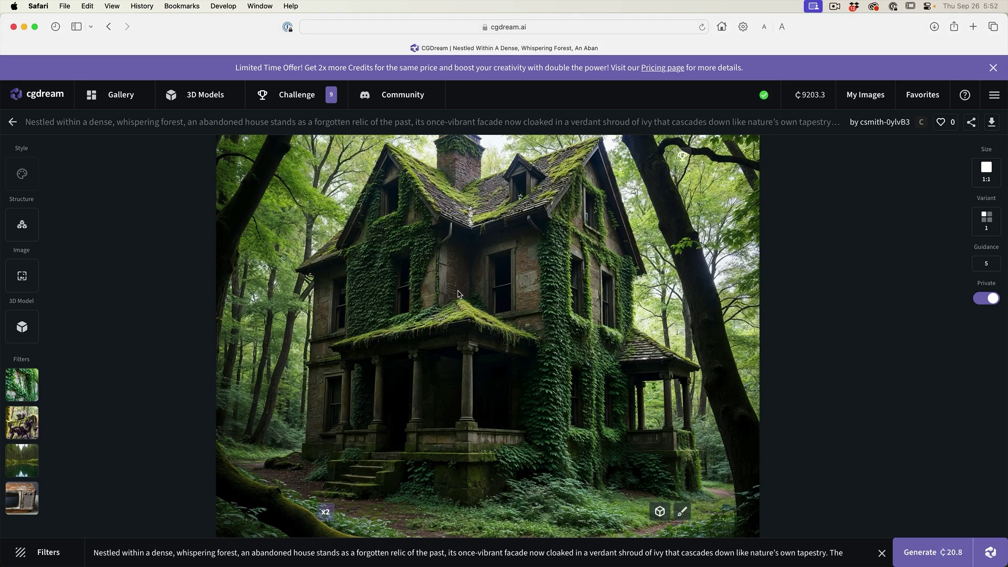
{"action": "scroll", "coordinate": [458, 294], "scroll_direction": "up", "scroll_amount": 5}
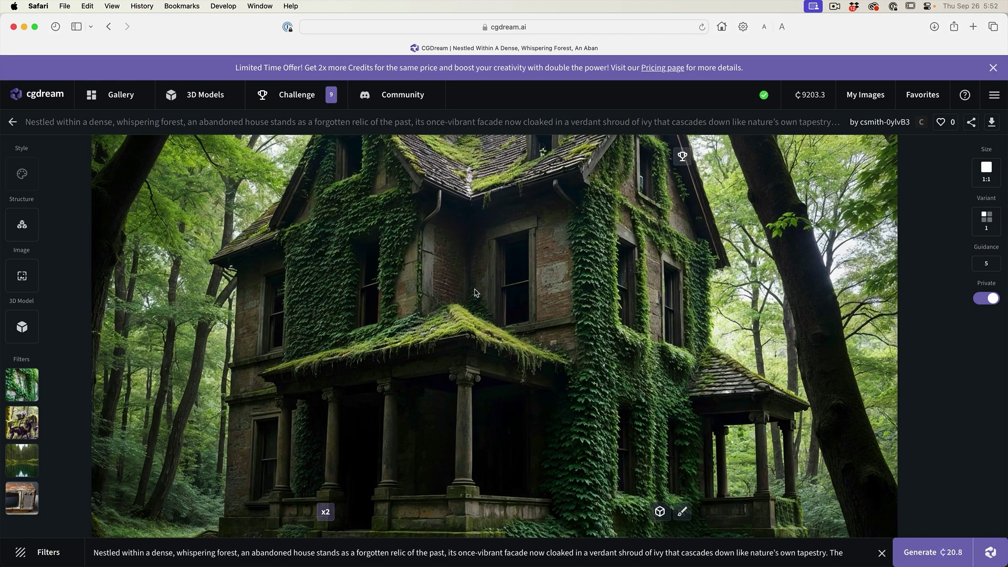
{"action": "scroll", "coordinate": [394, 420], "scroll_direction": "up", "scroll_amount": 3}
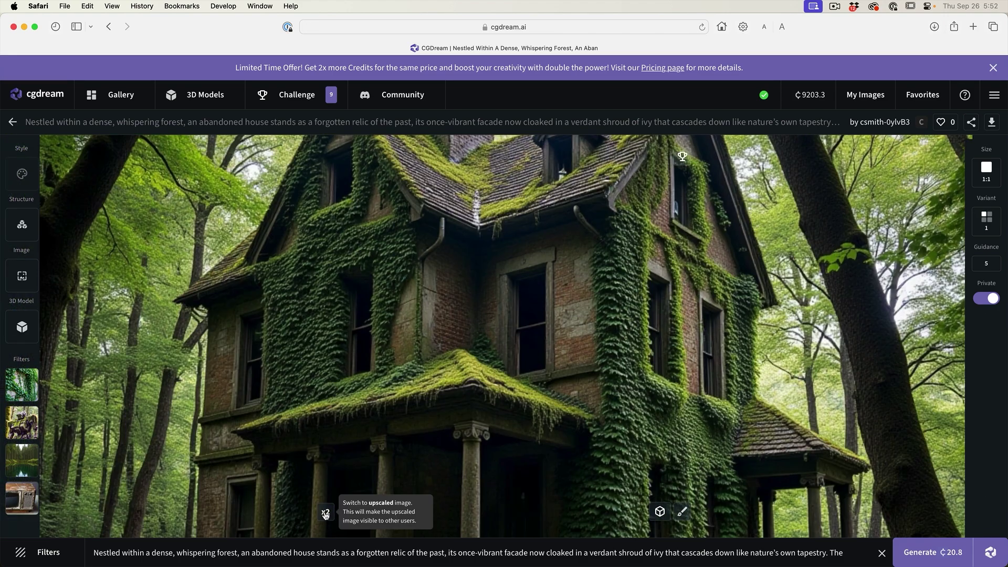
Zoom into the walls and toggle x2 to compare upscaled and original versions.
{"action": "left_click", "coordinate": [326, 513]}
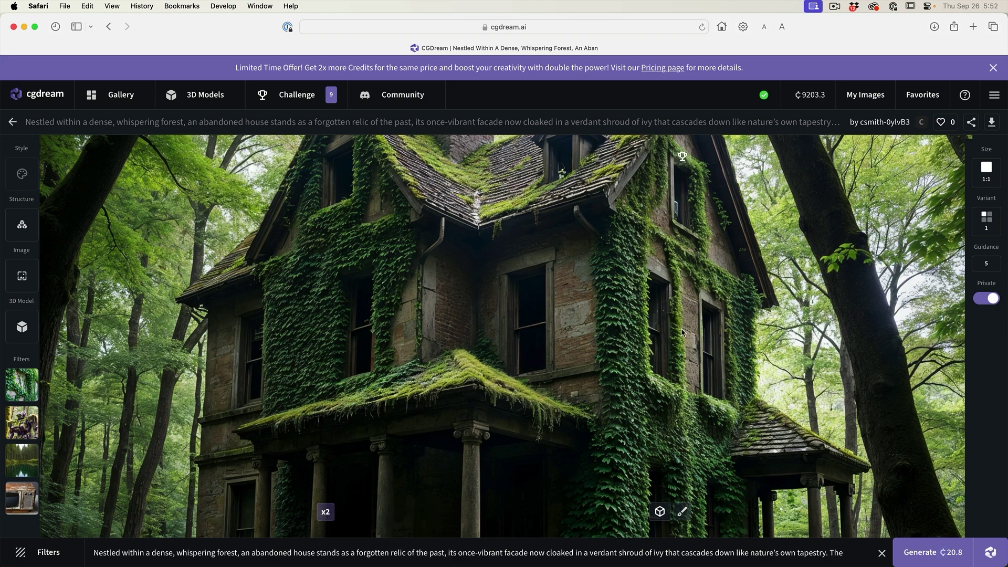
{"action": "scroll", "coordinate": [681, 332], "scroll_direction": "up", "scroll_amount": 3}
{"action": "scroll", "coordinate": [682, 332], "scroll_direction": "up", "scroll_amount": 2}
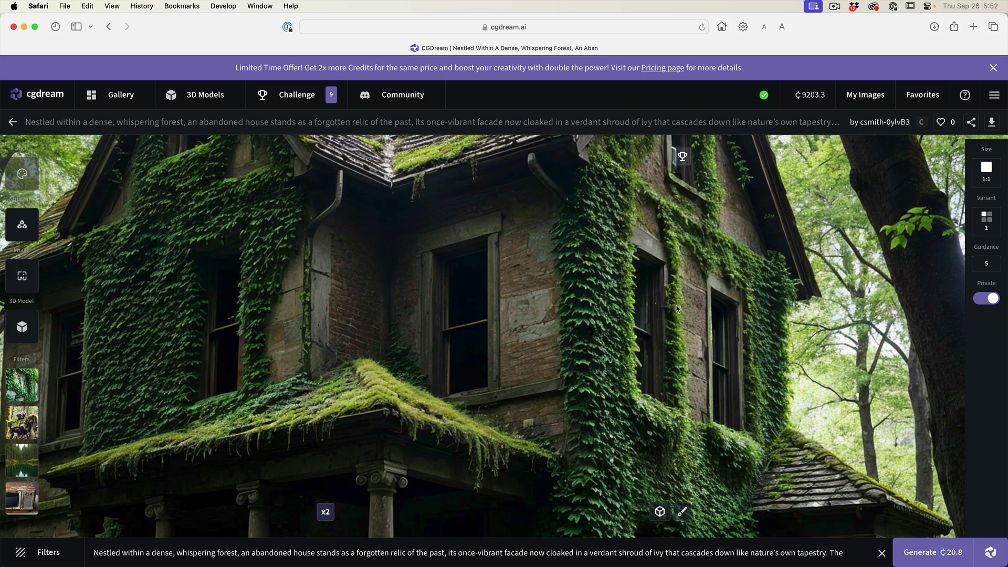
{"action": "left_click_drag", "start_coordinate": [679, 311], "coordinate": [422, 200]}
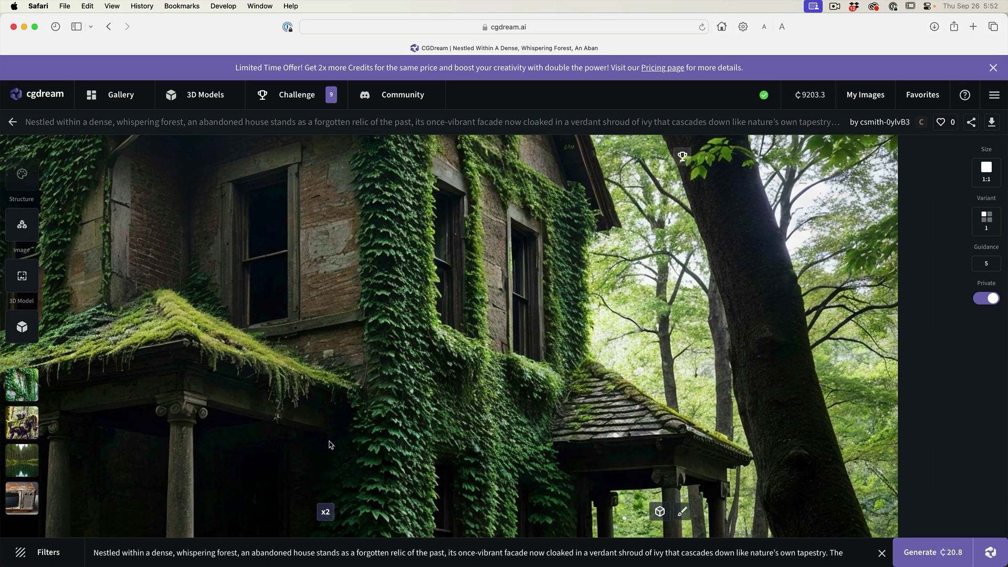
{"action": "left_click", "coordinate": [325, 512]}
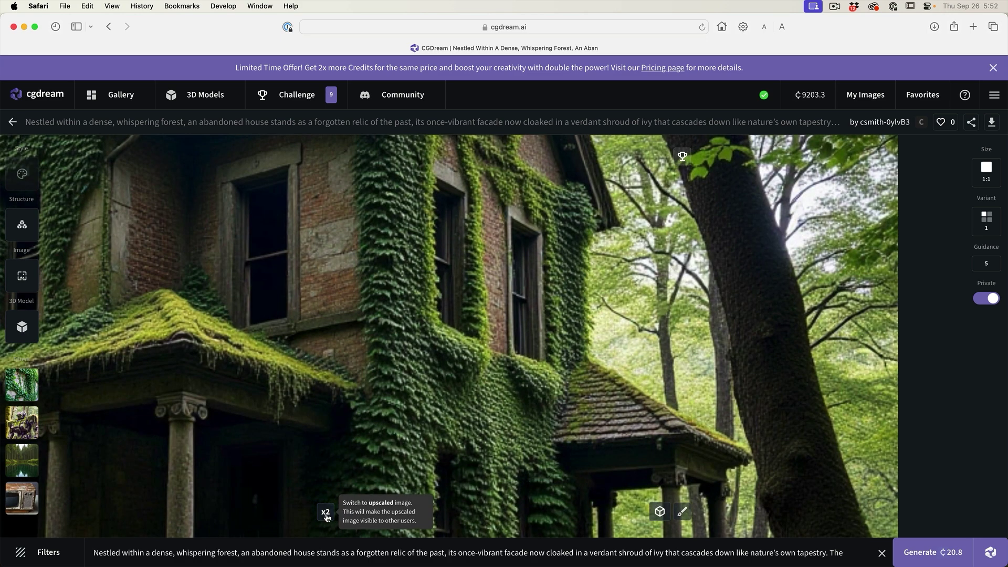
{"action": "left_click", "coordinate": [326, 512]}
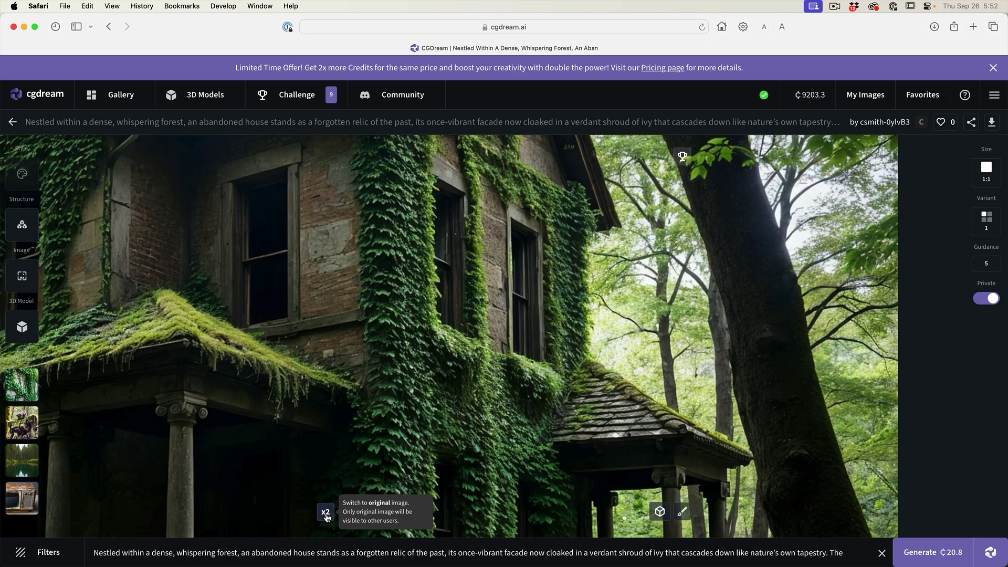
{"action": "scroll", "coordinate": [455, 377], "scroll_direction": "down", "scroll_amount": 10}
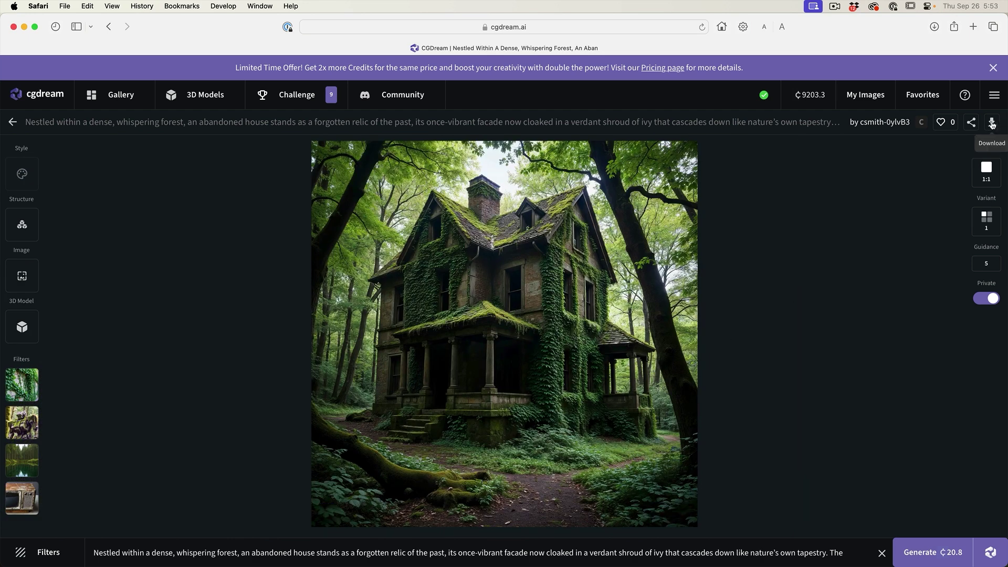
Download the upscaled forest house image and Quick Look it in Downloads.
{"action": "mouse_move", "coordinate": [885, 257]}
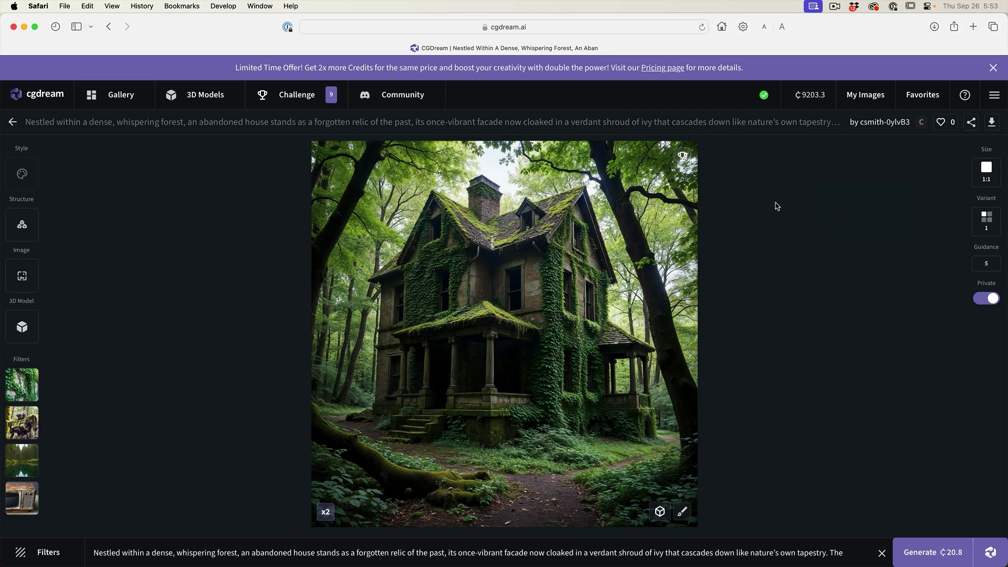
{"action": "key", "text": "super+Tab"}
{"action": "key", "text": "space"}
Search 3D Models for 'castle' and open the white castle with turrets, orbiting it.
{"action": "left_click", "coordinate": [199, 99]}
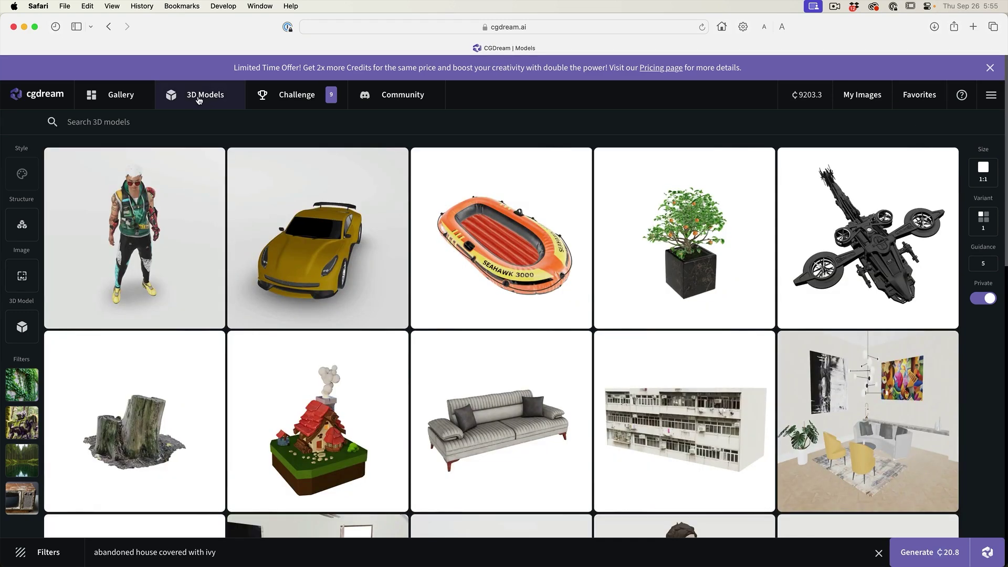
{"action": "left_click", "coordinate": [155, 119]}
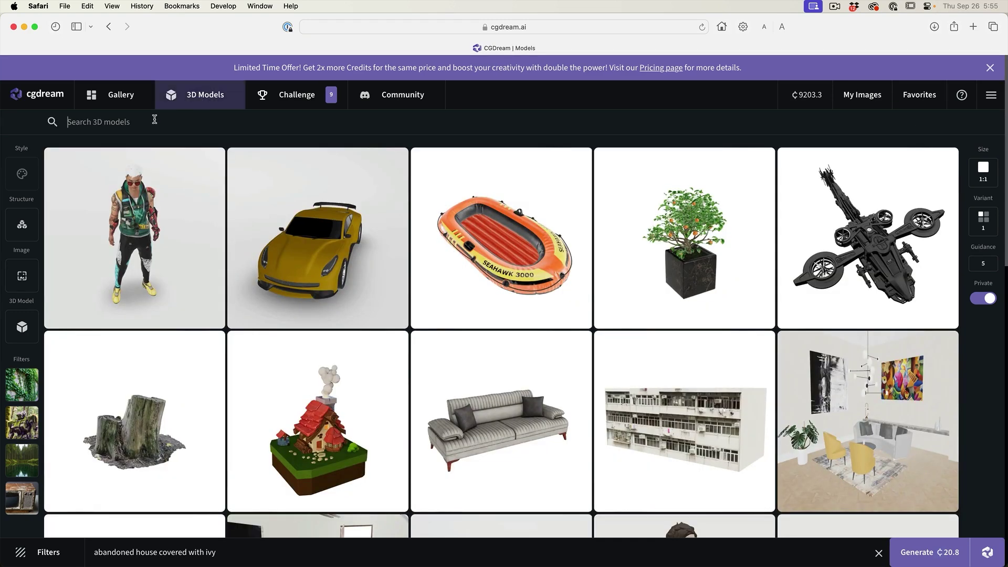
{"action": "type", "text": "castle"}
{"action": "key", "text": "Return"}
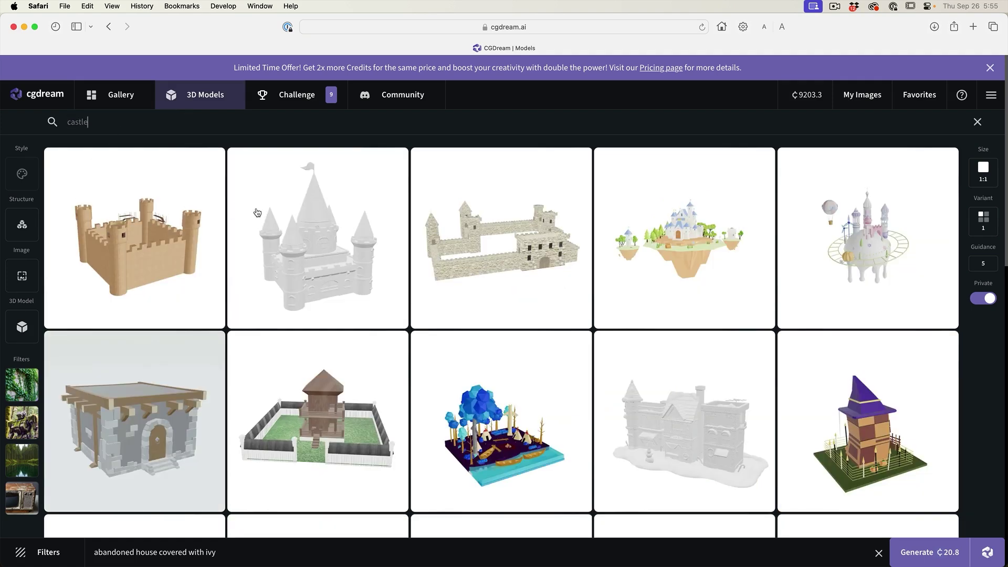
{"action": "left_click", "coordinate": [329, 241]}
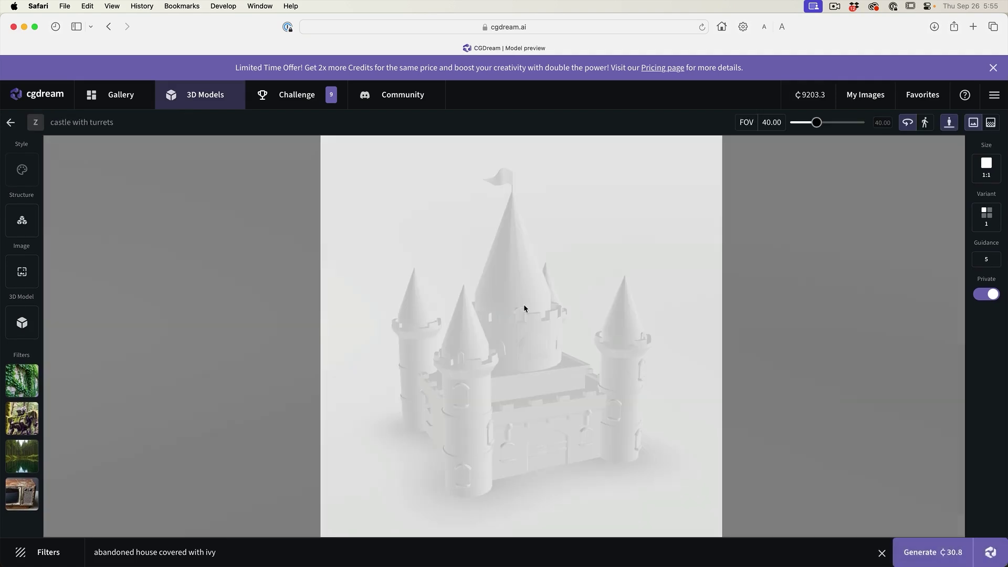
{"action": "mouse_move", "coordinate": [524, 309]}
{"action": "left_mouse_down"}
{"action": "mouse_move", "coordinate": [464, 254]}
{"action": "mouse_move", "coordinate": [417, 310]}
{"action": "mouse_move", "coordinate": [527, 348]}
{"action": "mouse_move", "coordinate": [475, 304]}
{"action": "mouse_move", "coordinate": [481, 283]}
{"action": "mouse_move", "coordinate": [516, 279]}
{"action": "mouse_move", "coordinate": [529, 293]}
{"action": "mouse_move", "coordinate": [522, 310]}
{"action": "left_mouse_up"}
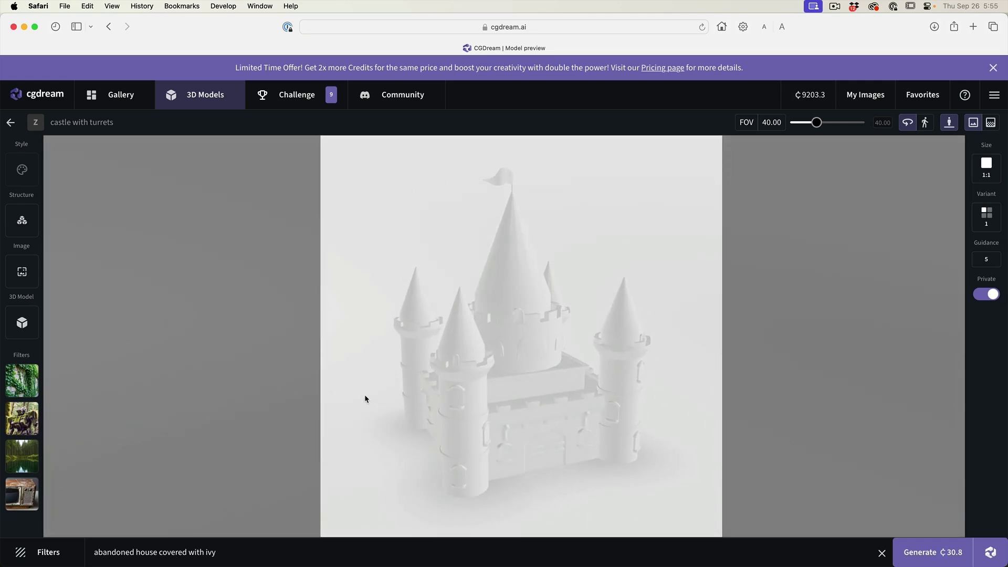
Replace the prompt with the flying island text and delete the four old filters.
{"action": "left_click_drag", "start_coordinate": [217, 552], "coordinate": [95, 535]}
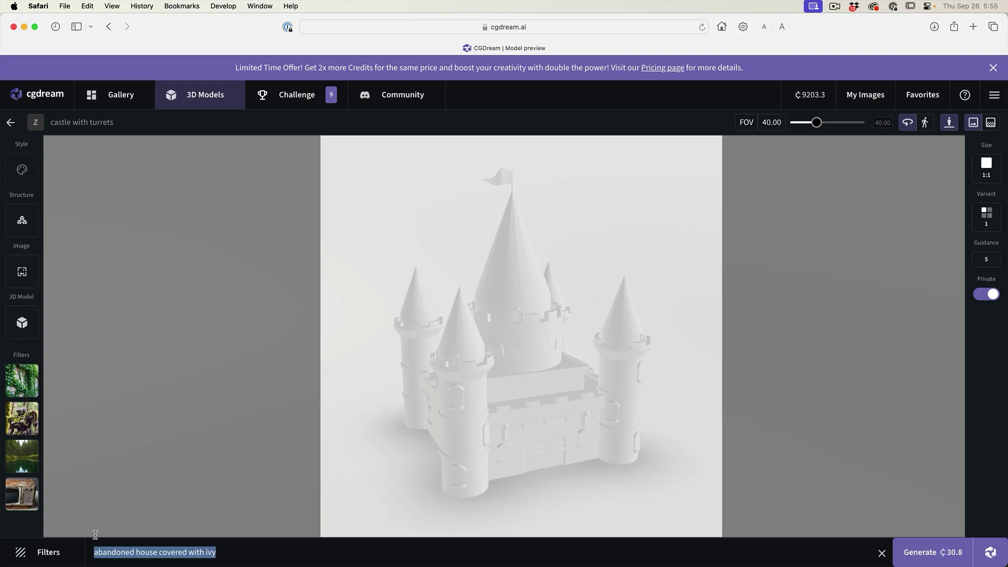
{"action": "type", "text": "A flying island with a city and a medieval tower above in the middle of a green meadow, opening of a glowing portal, white and turquoise, mysterious. A king and queen rule strong"}
{"action": "mouse_move", "coordinate": [51, 372]}
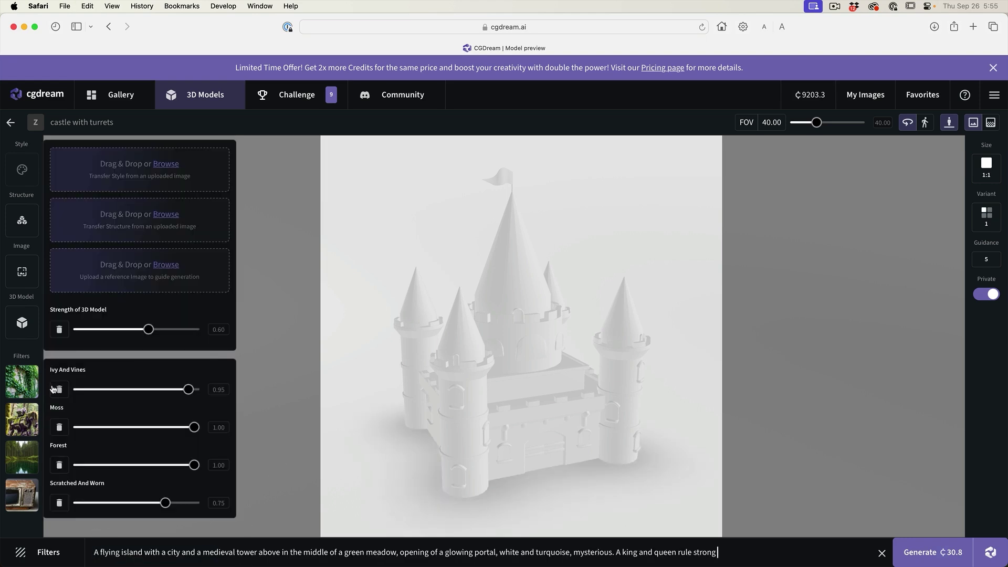
{"action": "left_click", "coordinate": [59, 390]}
{"action": "left_click", "coordinate": [59, 389]}
{"action": "left_click", "coordinate": [59, 389]}
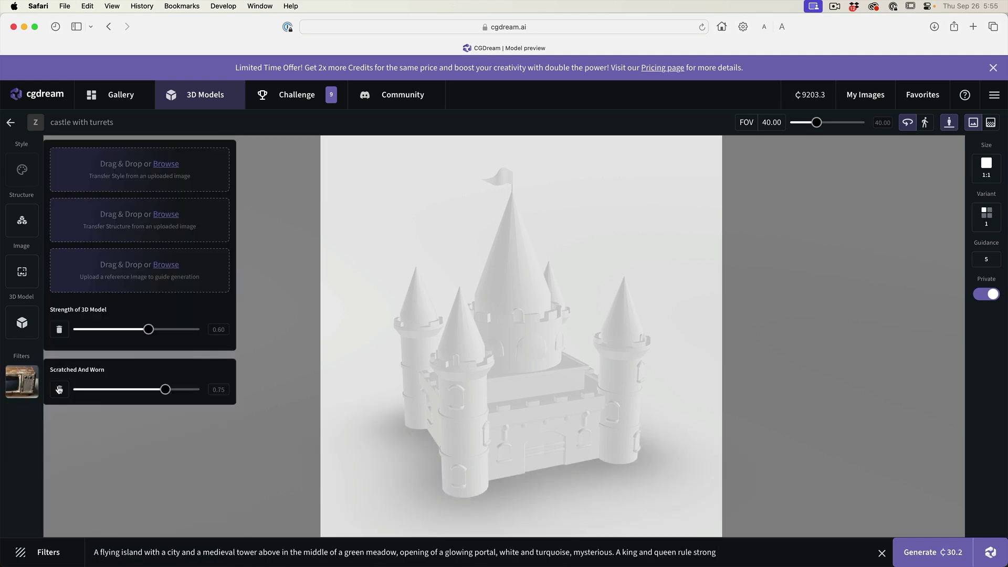
{"action": "left_click", "coordinate": [58, 390]}
Add the Castles, Planetscape, Fairy Tales and Surrealistic Alternate Realities filters.
{"action": "left_click", "coordinate": [47, 552]}
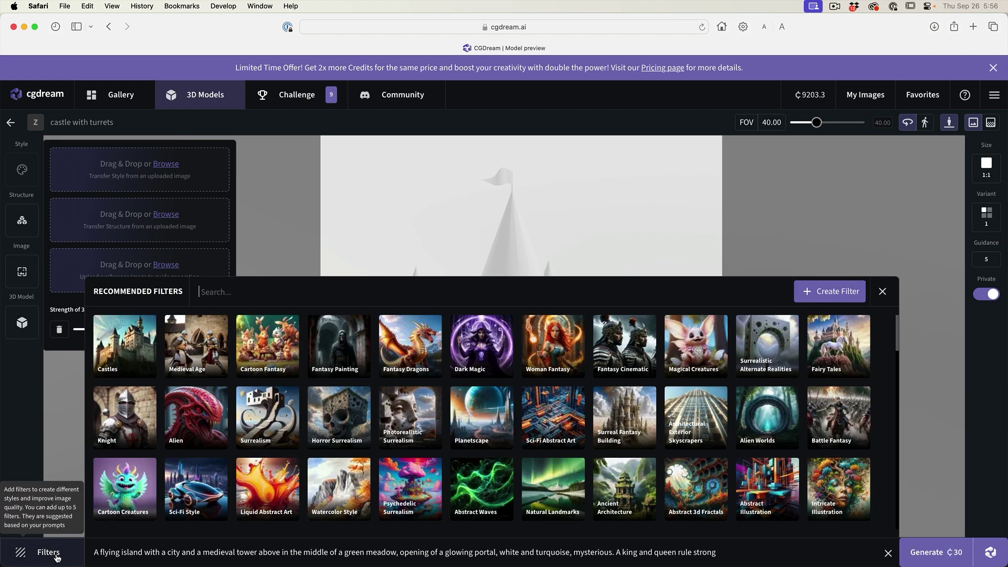
{"action": "left_click", "coordinate": [838, 363]}
{"action": "left_click", "coordinate": [769, 357]}
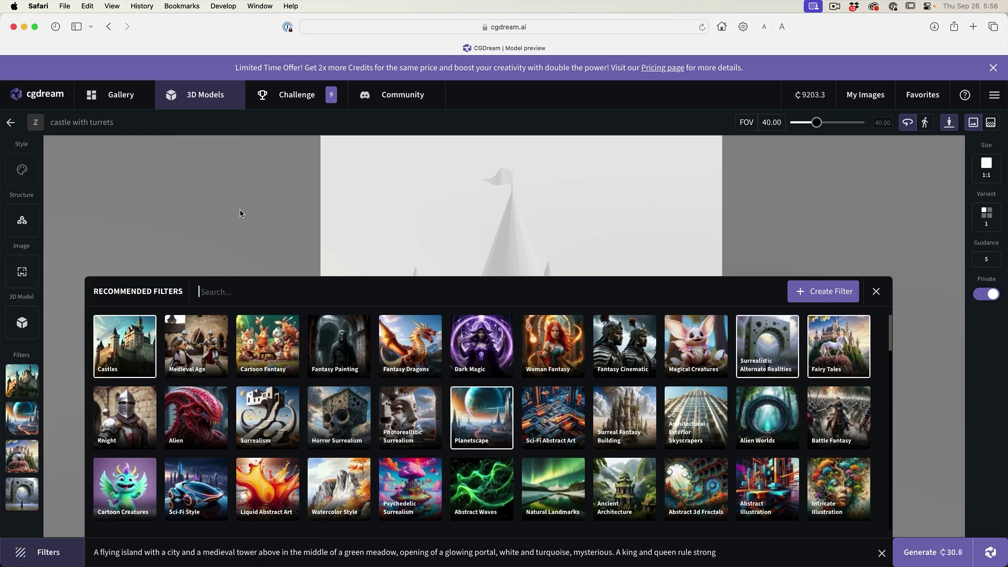
{"action": "left_click", "coordinate": [217, 214]}
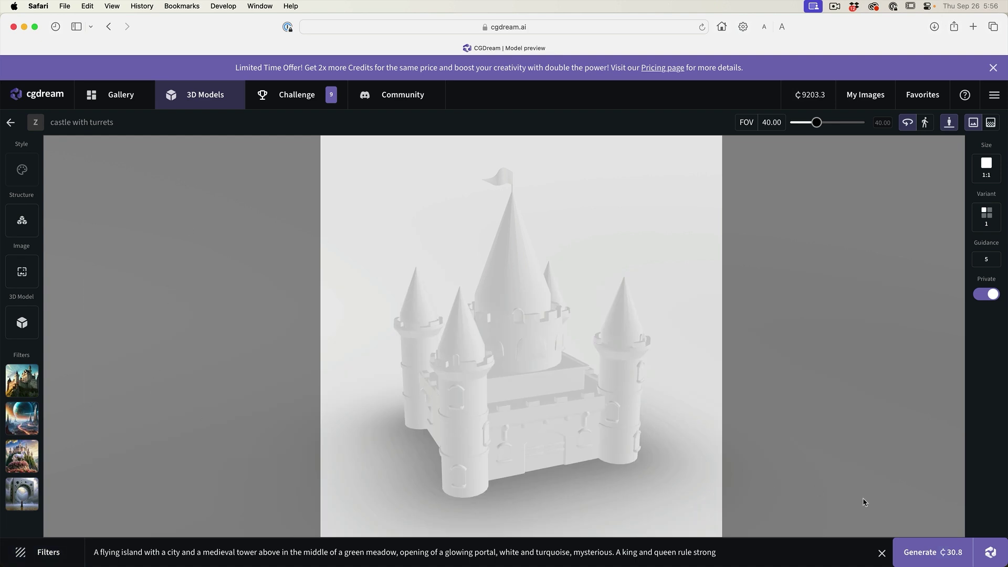
Generate the flying island castle image from the castle model.
{"action": "left_click", "coordinate": [916, 553]}
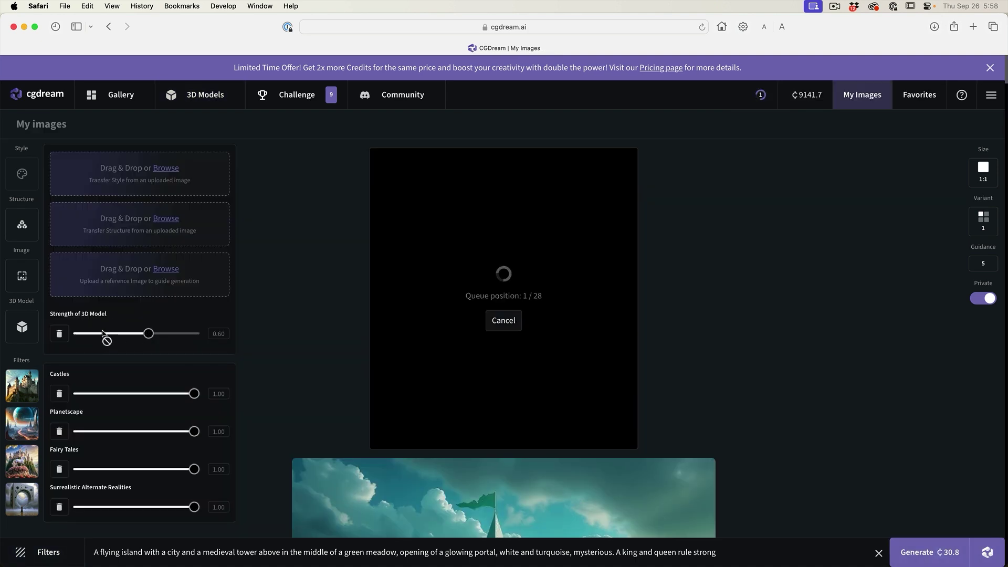
{"action": "left_click", "coordinate": [300, 374]}
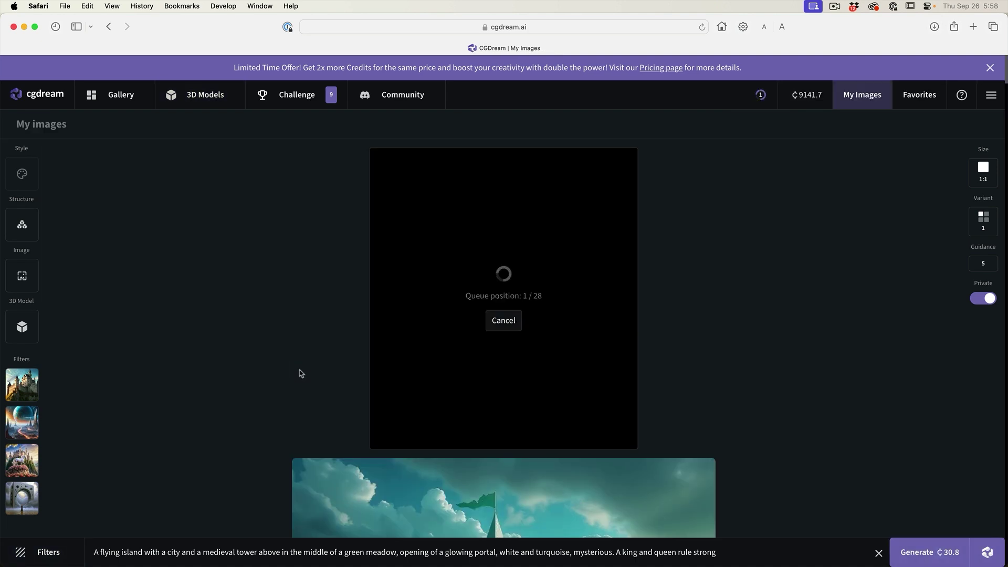
{"action": "mouse_move", "coordinate": [31, 327]}
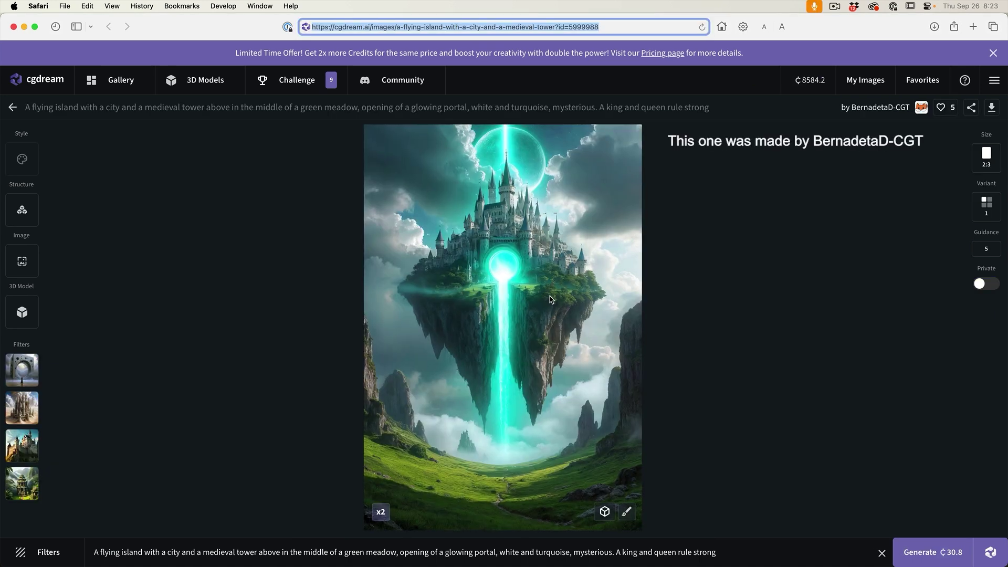
{"action": "left_click", "coordinate": [551, 299]}
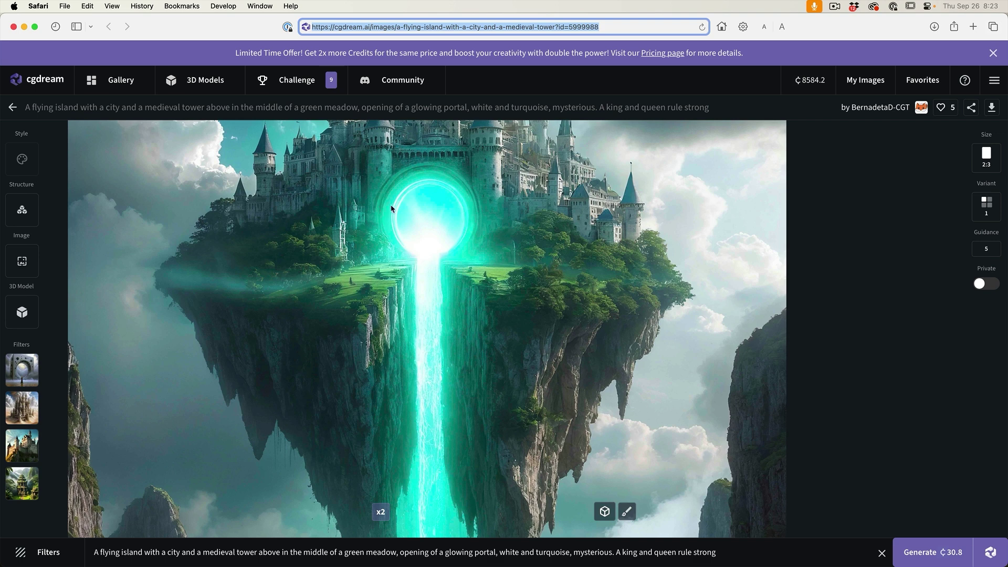
{"action": "left_click_drag", "start_coordinate": [391, 209], "coordinate": [480, 401]}
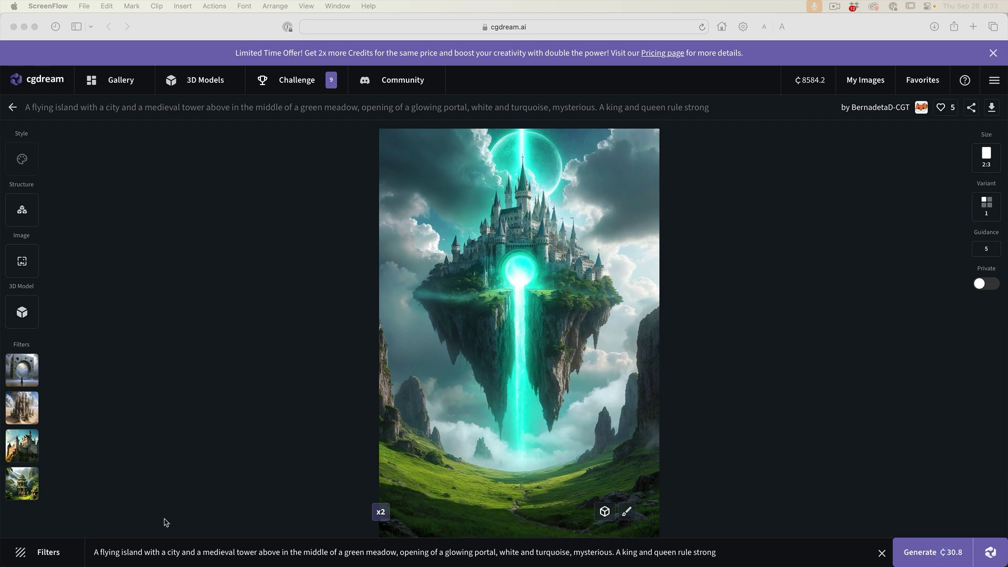
{"action": "triple_click", "coordinate": [160, 555]}
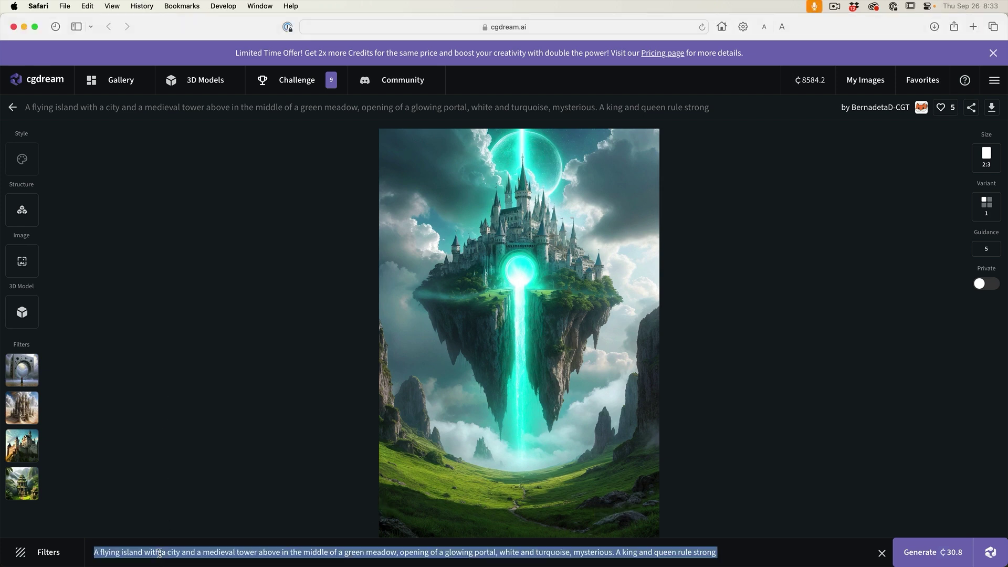
Replace the prompt with 'a car in a cyberpunk city' and remove all four fantasy filters.
{"action": "type", "text": "a car in a cyberpunk city"}
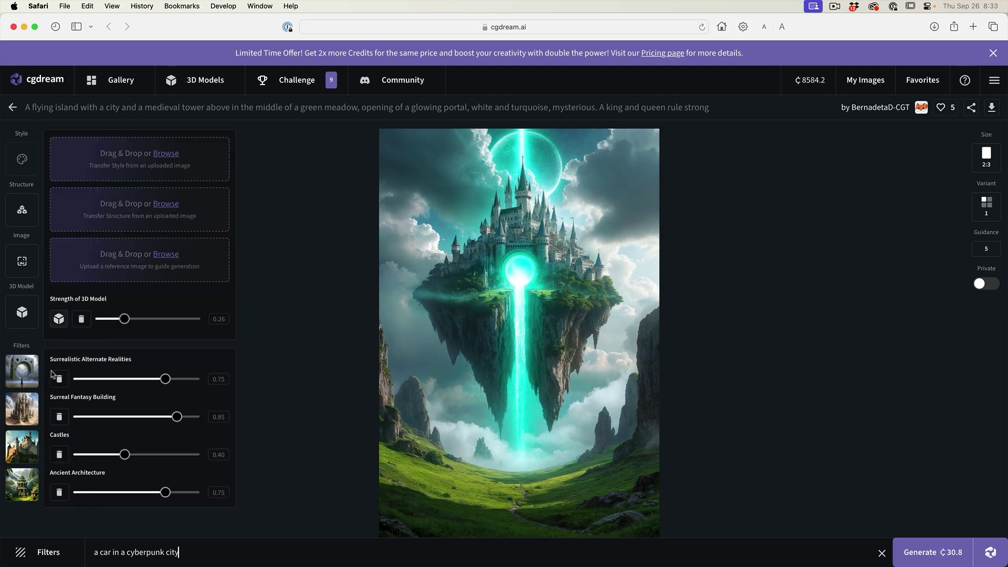
{"action": "left_click", "coordinate": [60, 379]}
{"action": "left_click", "coordinate": [60, 378]}
{"action": "left_click", "coordinate": [59, 378]}
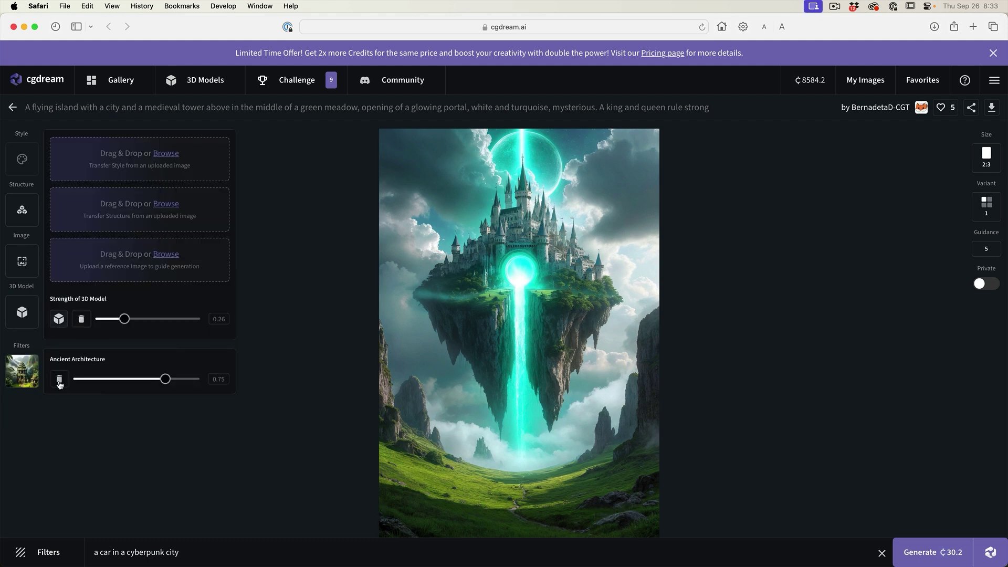
{"action": "left_click", "coordinate": [59, 379]}
Add the Car Concept, Sci-Fi Style and Luxury Car filters.
{"action": "left_click", "coordinate": [63, 557]}
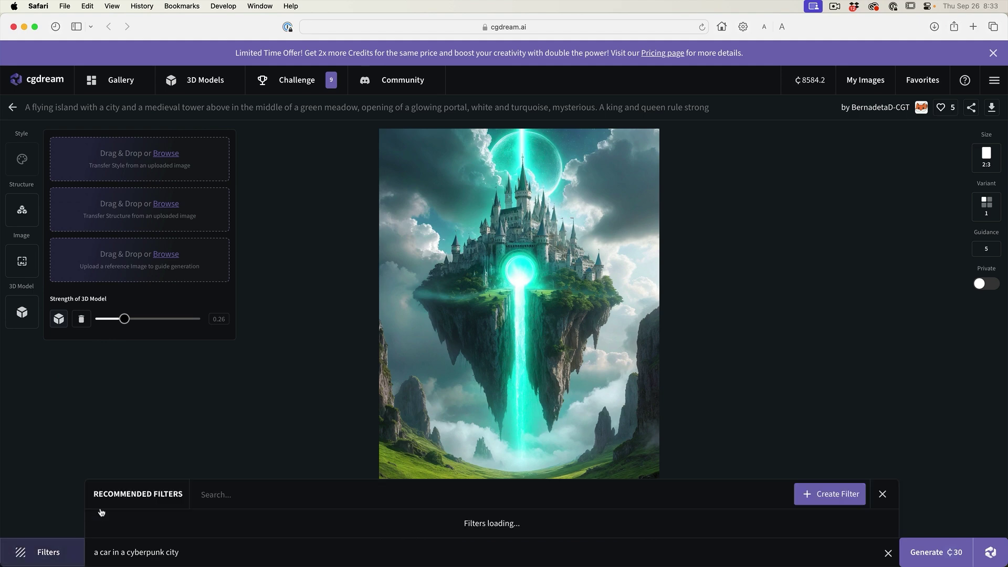
{"action": "left_click", "coordinate": [136, 347]}
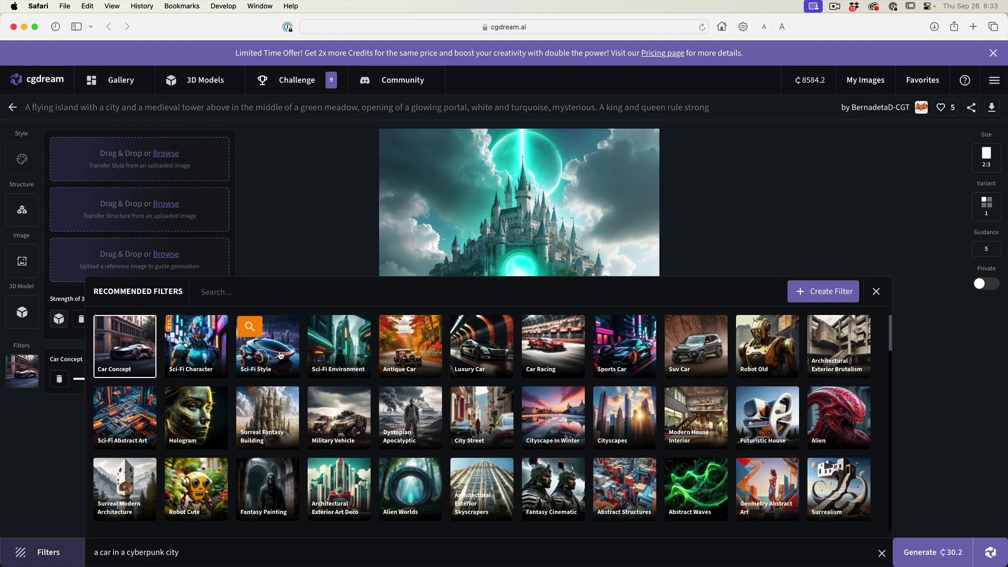
{"action": "left_click", "coordinate": [281, 356]}
{"action": "left_click", "coordinate": [486, 352]}
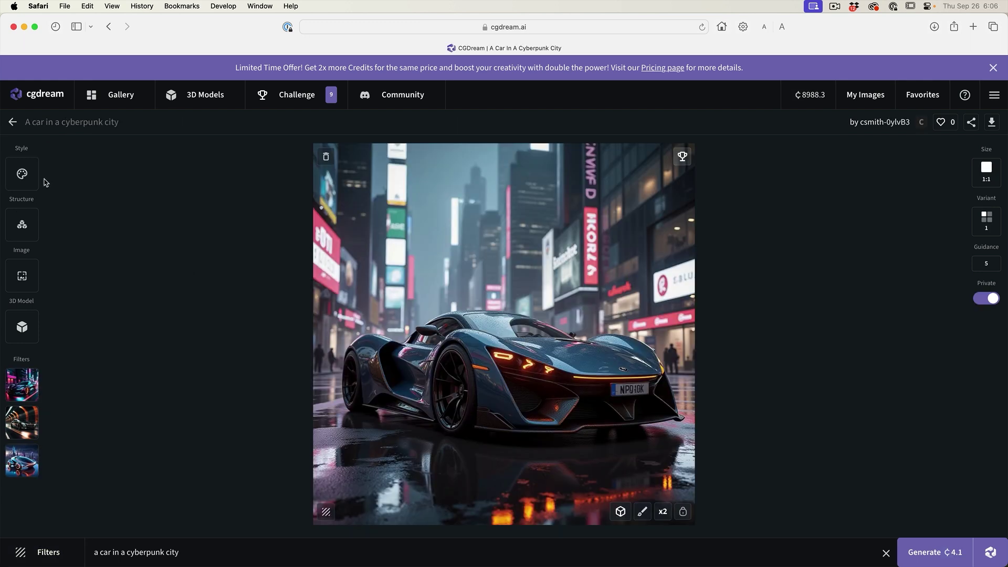
Upload the Bold Neon Colors portrait from Downloads as the style reference for the car.
{"action": "mouse_move", "coordinate": [16, 176]}
{"action": "left_click", "coordinate": [164, 168]}
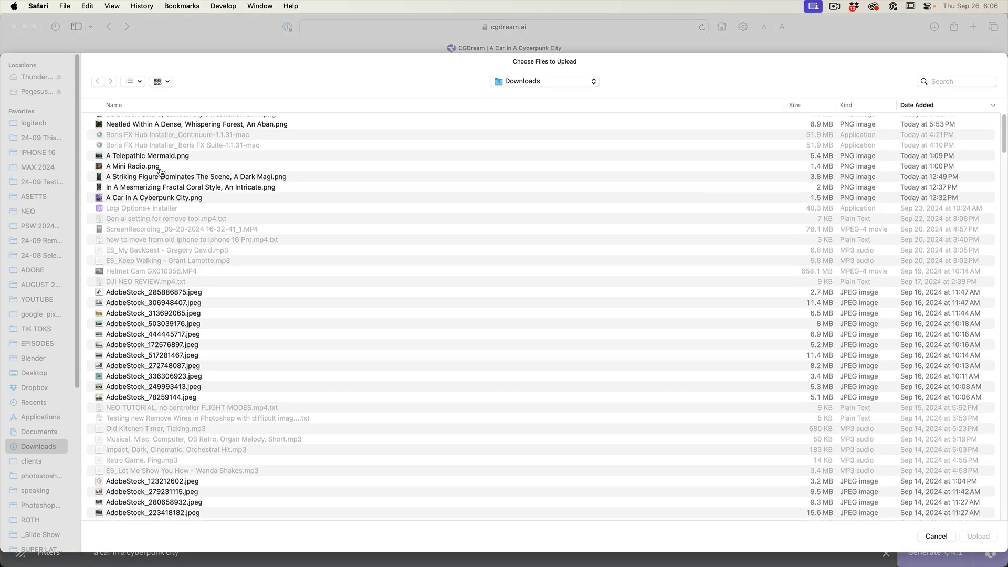
{"action": "left_click", "coordinate": [233, 126]}
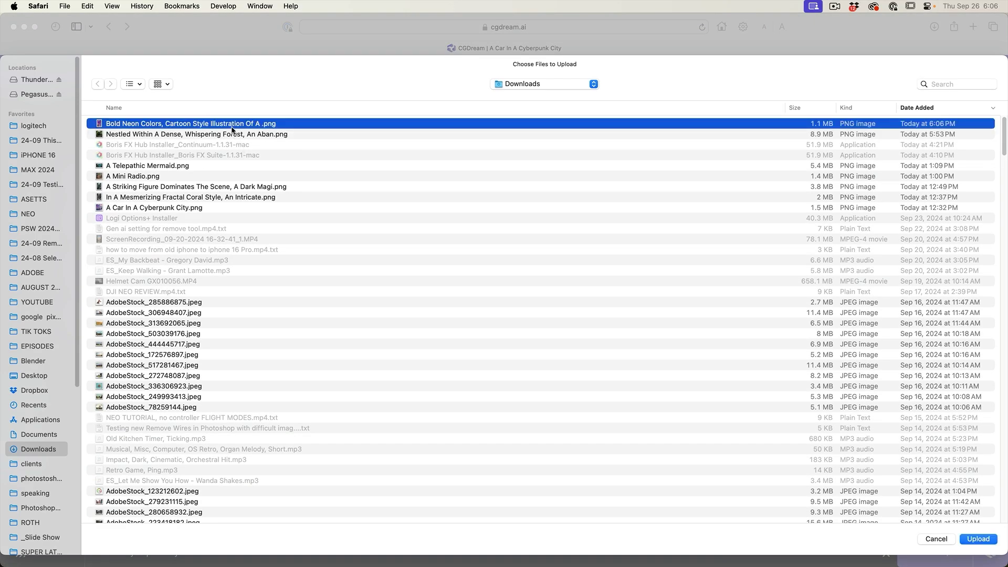
{"action": "key", "text": "space"}
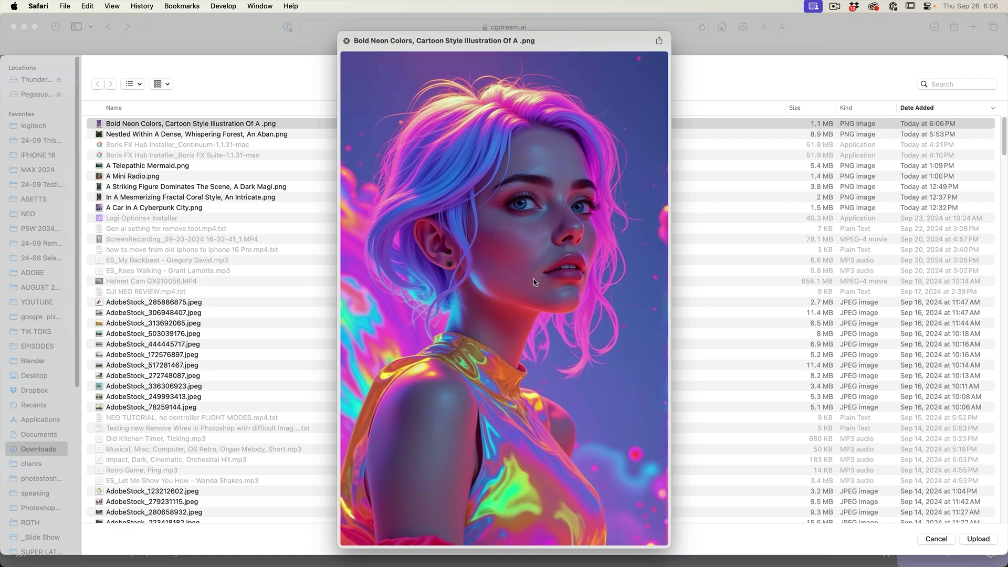
{"action": "key", "text": "space"}
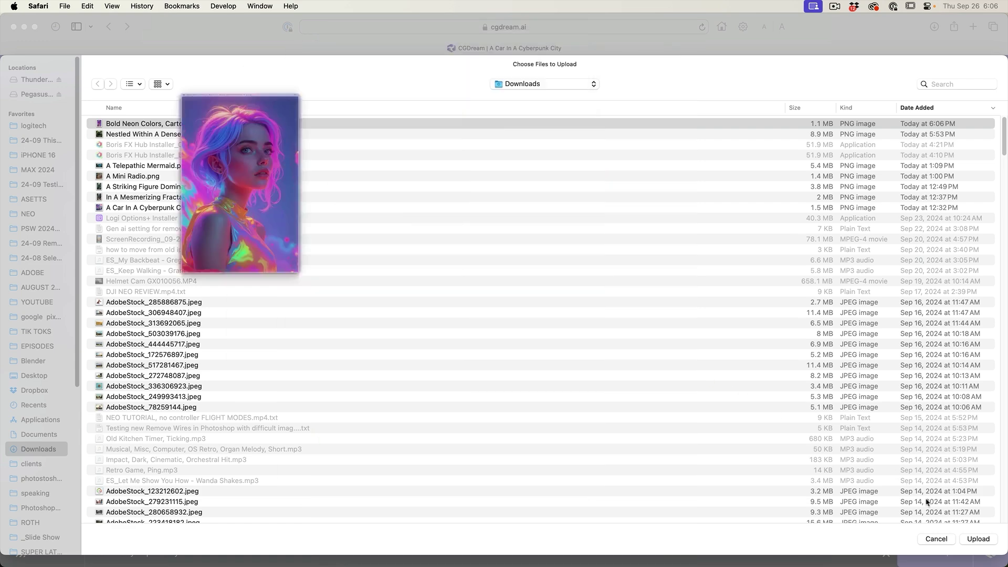
{"action": "left_click", "coordinate": [979, 539]}
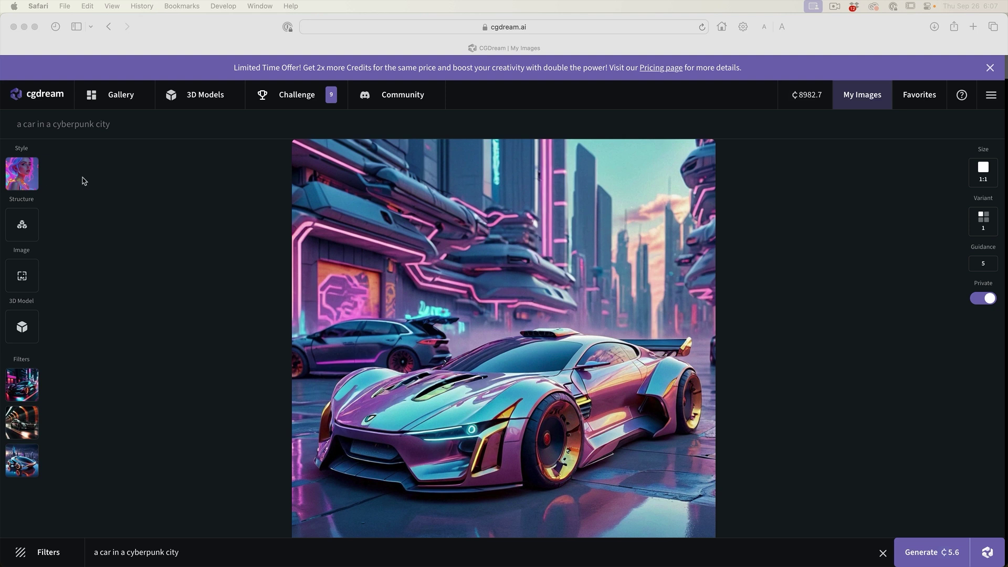
Remove the style reference and set the prompt to 'a wizard performing on stage, curtains on the sides'.
{"action": "left_click", "coordinate": [37, 182]}
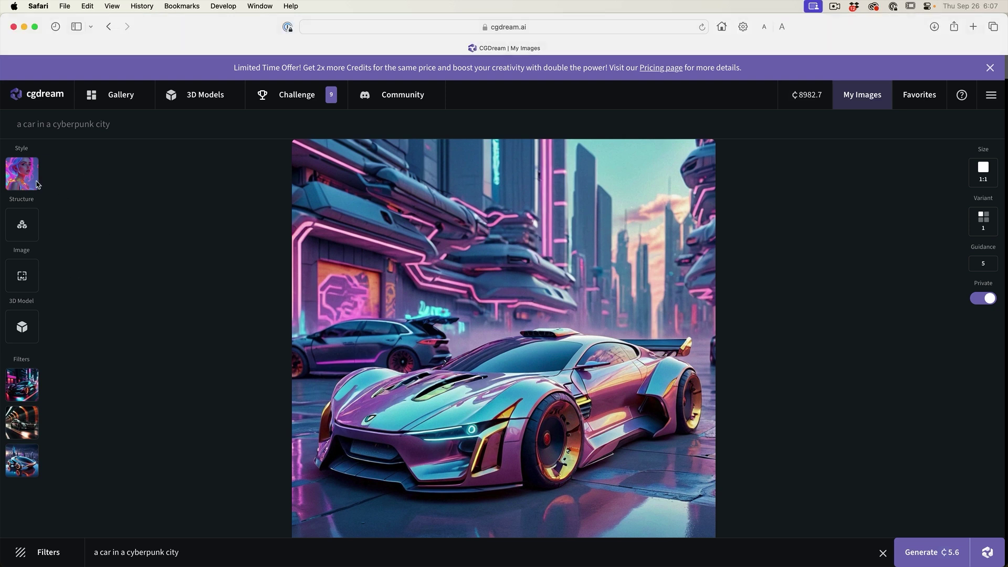
{"action": "left_click", "coordinate": [59, 182]}
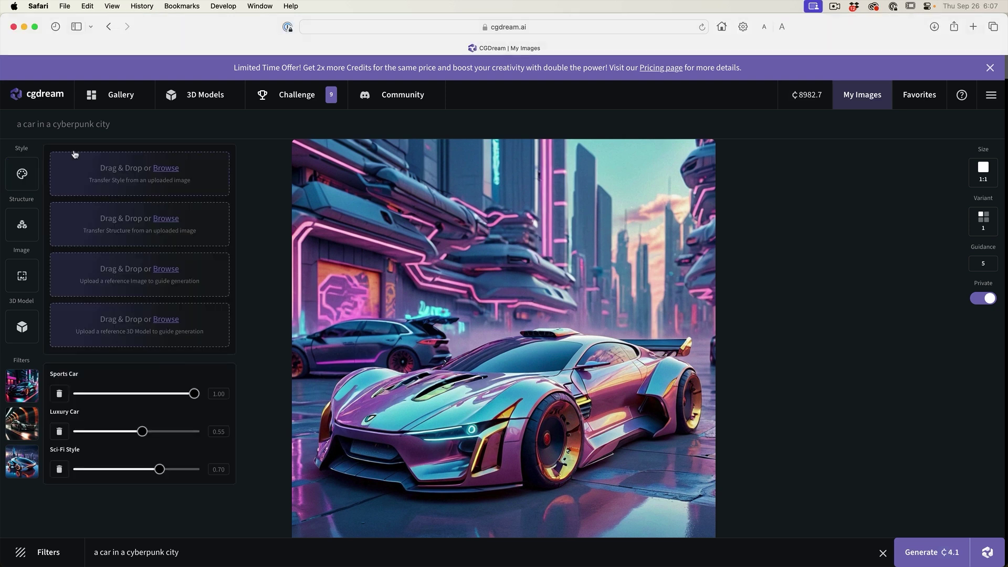
{"action": "left_click_drag", "start_coordinate": [198, 548], "coordinate": [90, 540]}
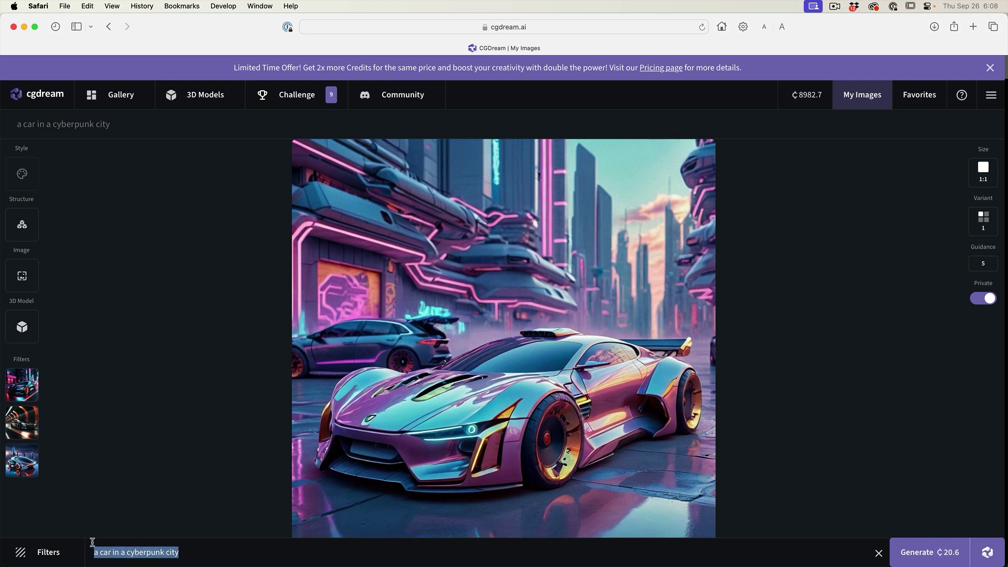
{"action": "type", "text": "a wizard performing on stage, curtains on the sides"}
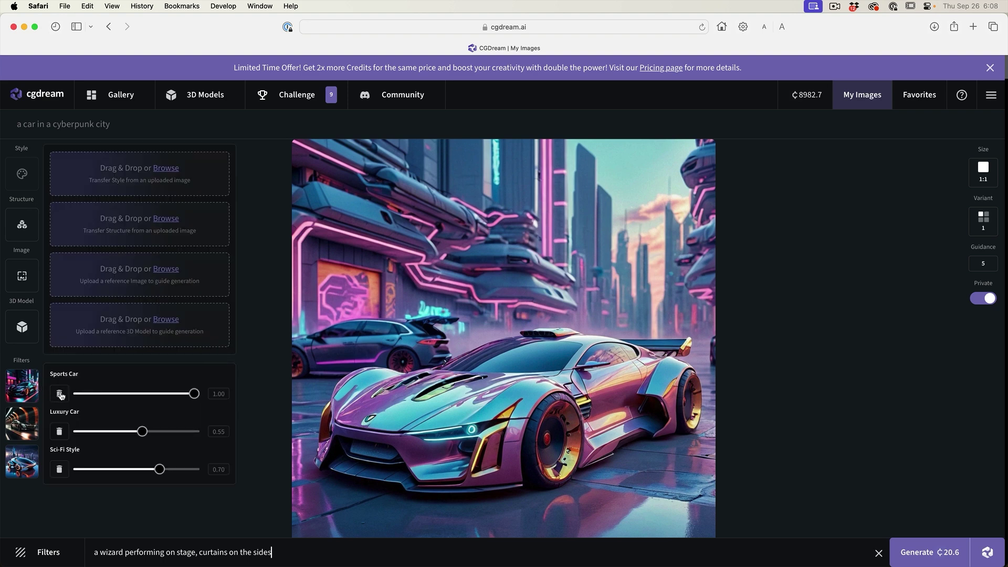
Delete the Sports Car, Luxury Car and Sci-Fi Style filters.
{"action": "left_click", "coordinate": [60, 394]}
{"action": "left_click", "coordinate": [60, 394]}
{"action": "left_click", "coordinate": [61, 395]}
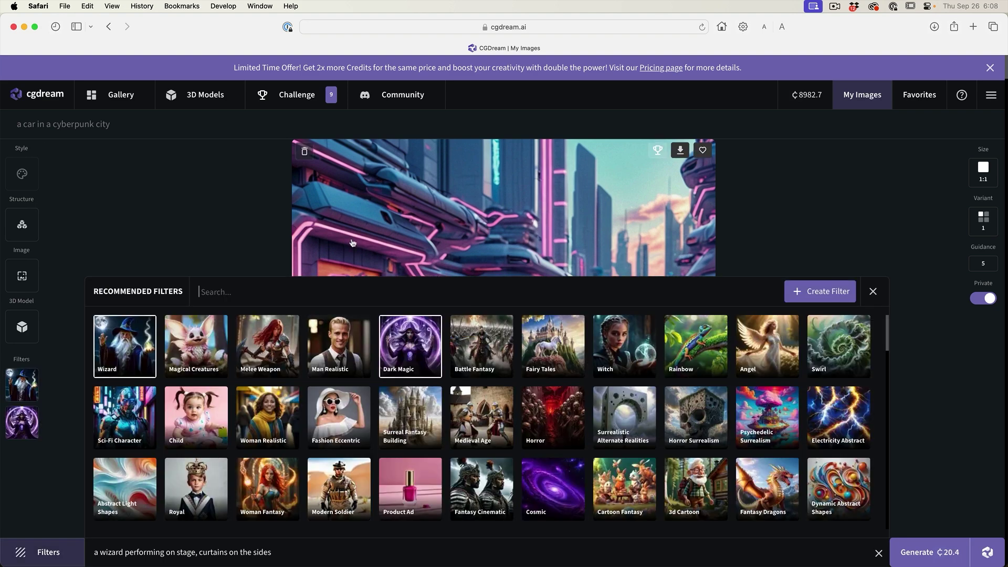
Add the Wizard and Dark Magic filters and generate the wizard on stage between red curtains.
{"action": "left_click", "coordinate": [192, 229]}
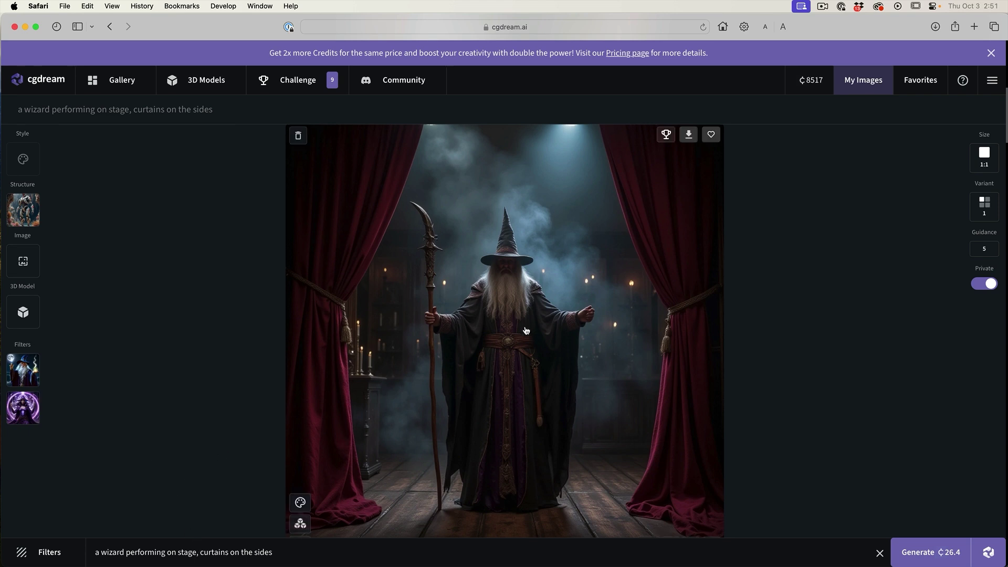
{"action": "left_click", "coordinate": [928, 551]}
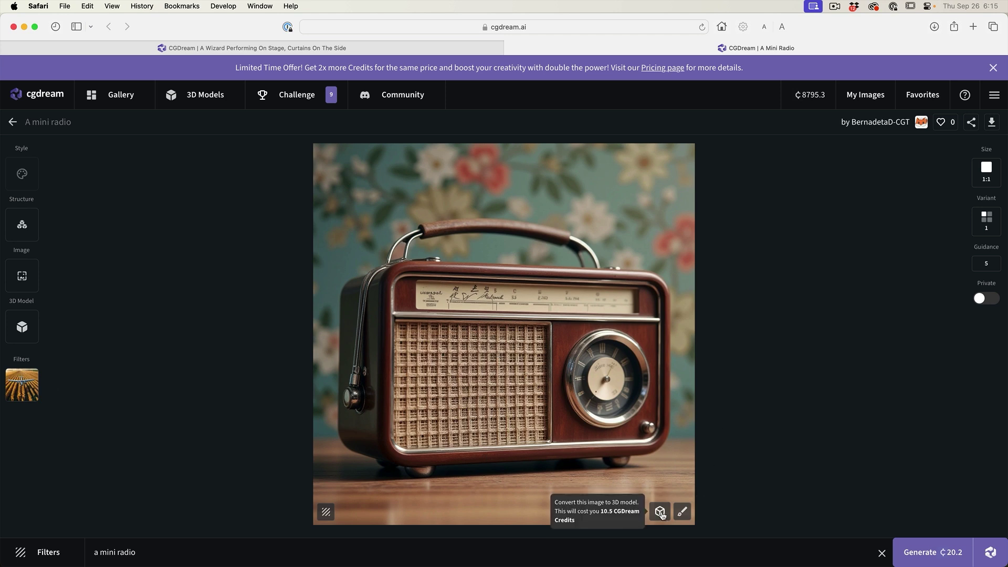
Convert the mini radio image to a 3D model, orbit it into pose, and set FOV to 35.80.
{"action": "left_click", "coordinate": [661, 513]}
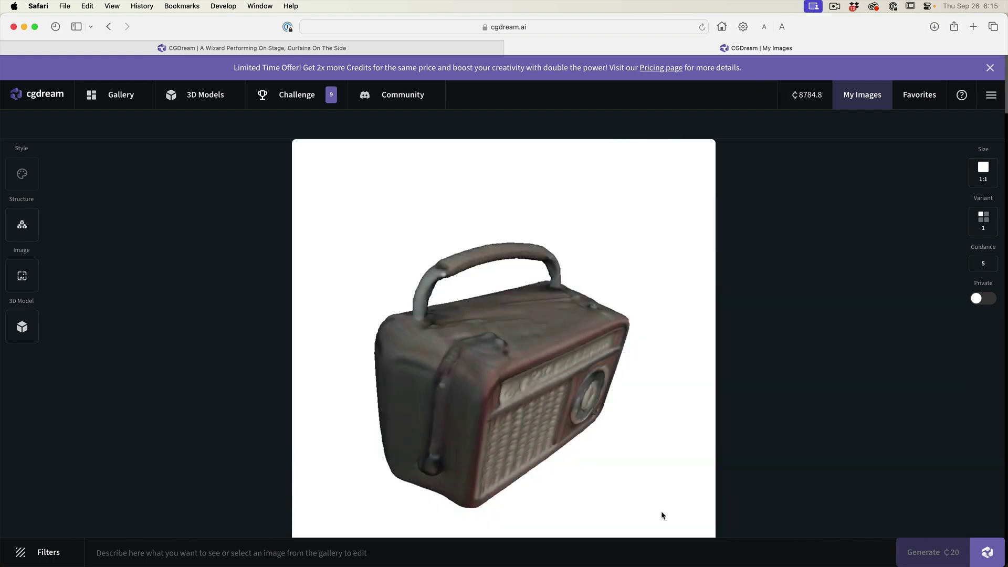
{"action": "mouse_move", "coordinate": [646, 441]}
{"action": "left_click", "coordinate": [524, 344]}
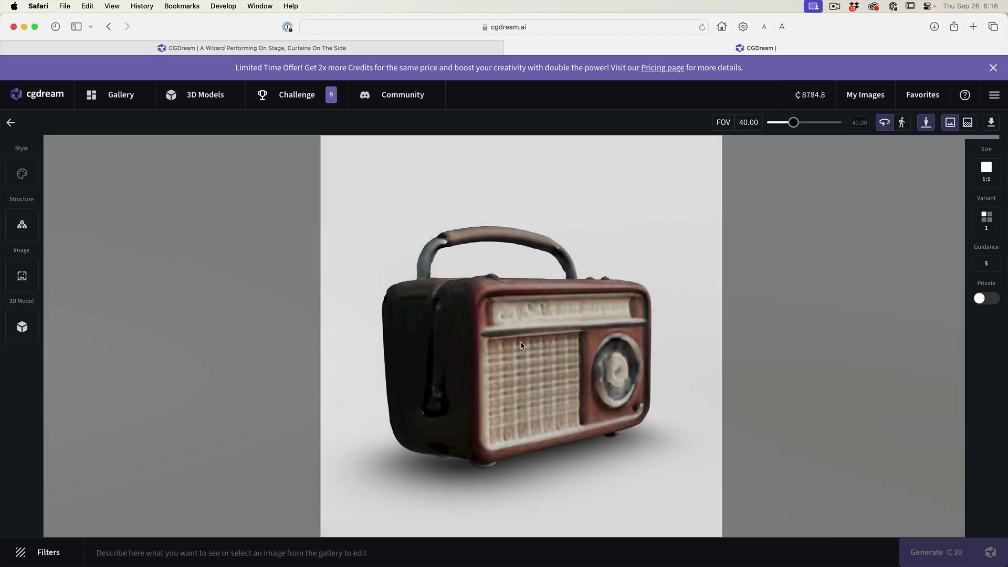
{"action": "left_click_drag", "start_coordinate": [521, 345], "coordinate": [436, 339]}
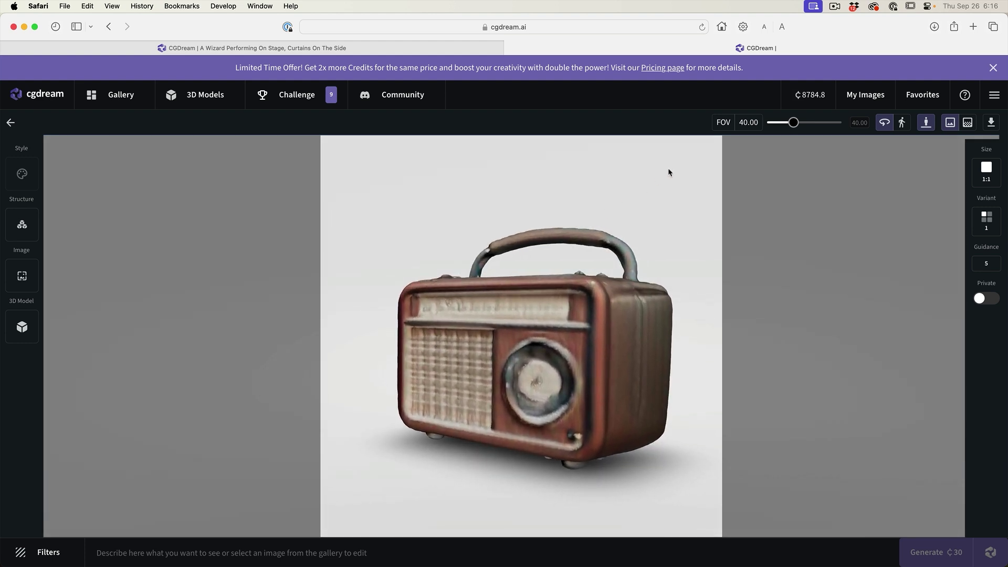
{"action": "mouse_move", "coordinate": [794, 123]}
{"action": "left_mouse_down"}
{"action": "mouse_move", "coordinate": [827, 123]}
{"action": "mouse_move", "coordinate": [791, 121]}
{"action": "left_mouse_up"}
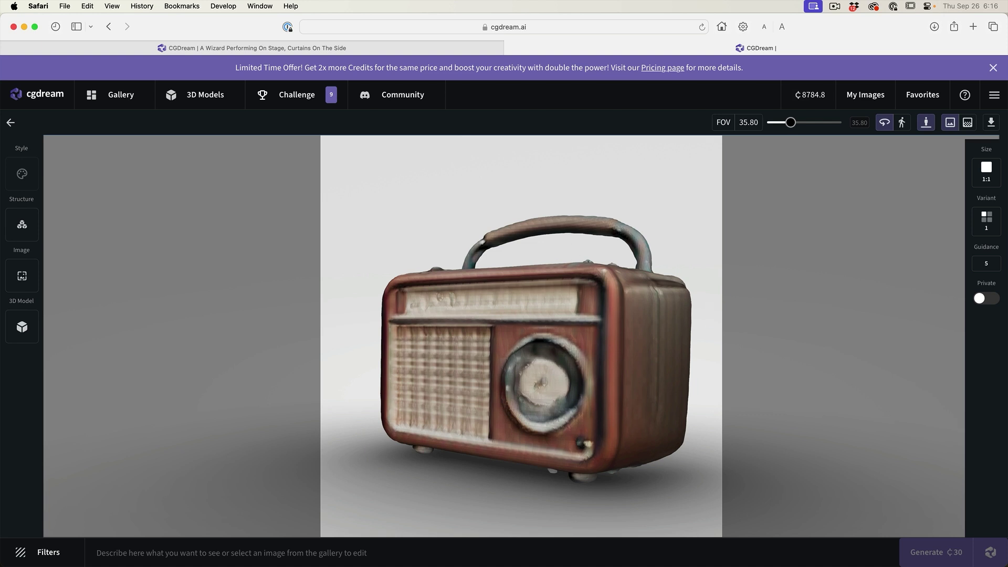
{"action": "left_click", "coordinate": [293, 551]}
Generate 'rusty old radio in an abandoned environment' from the posed model with Scratched And Worn, Rusty and Moss filters.
{"action": "type", "text": "rusty old radio in an abandoned environment"}
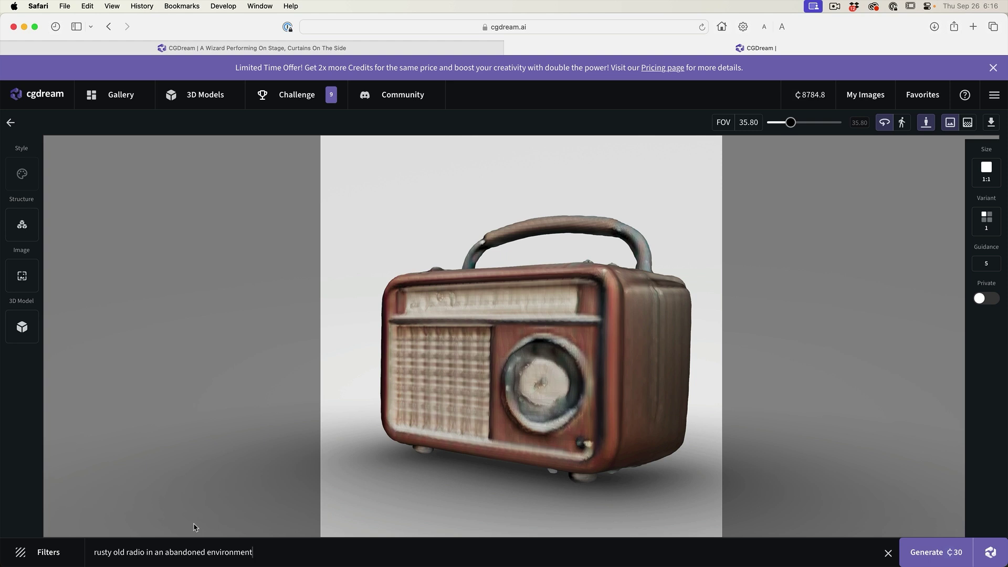
{"action": "left_click", "coordinate": [57, 552]}
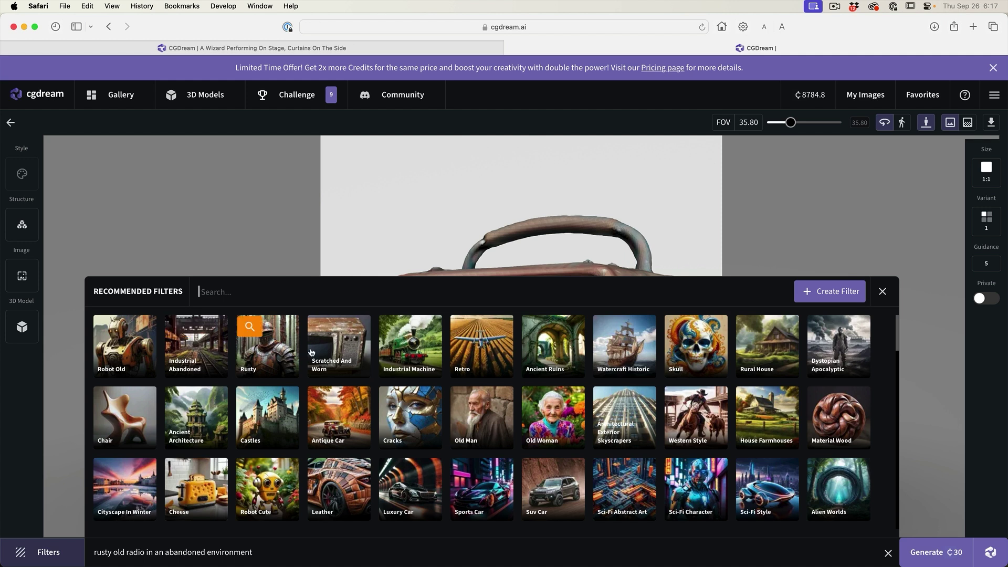
{"action": "left_click", "coordinate": [330, 354]}
{"action": "left_click", "coordinate": [277, 351]}
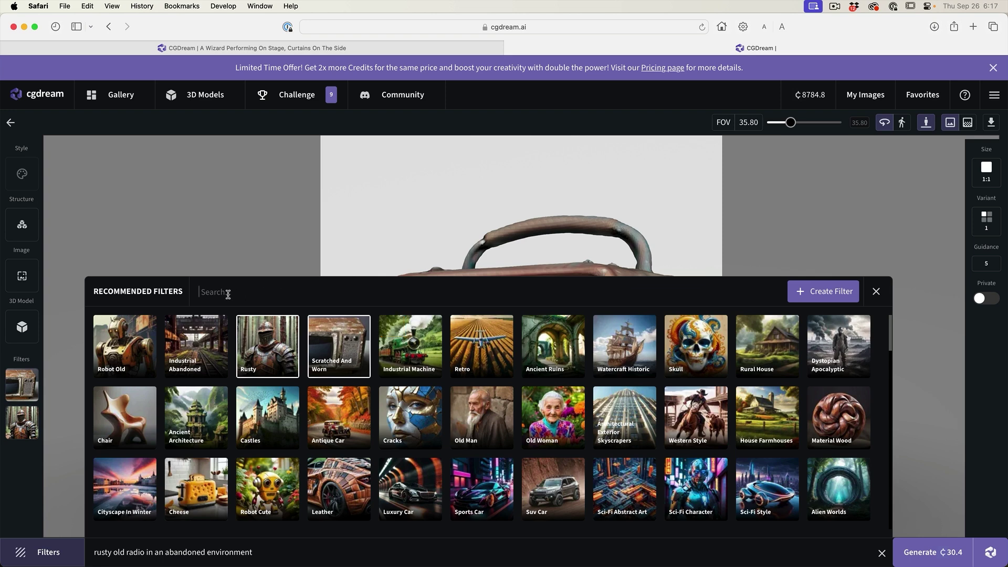
{"action": "type", "text": "moss"}
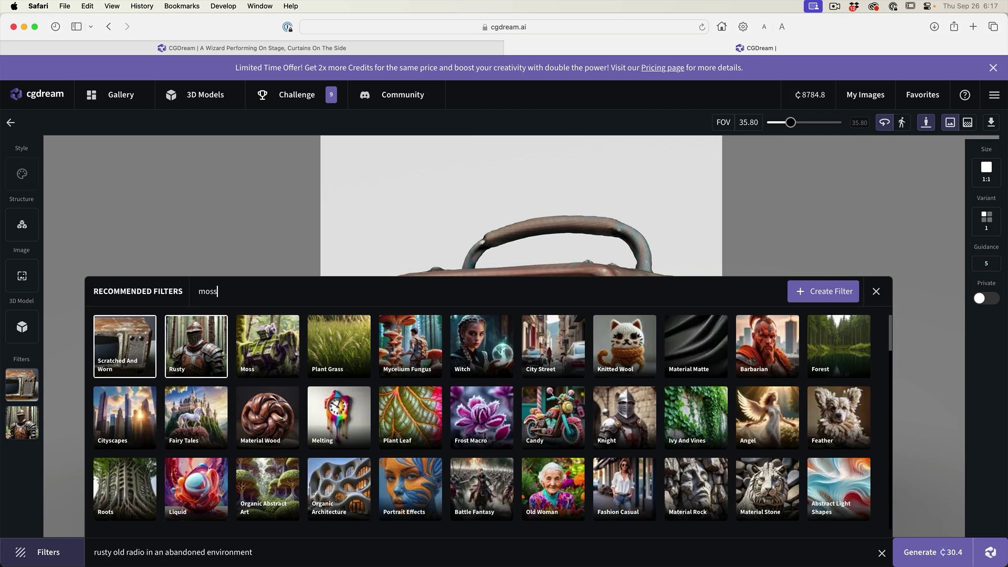
{"action": "left_click", "coordinate": [283, 360]}
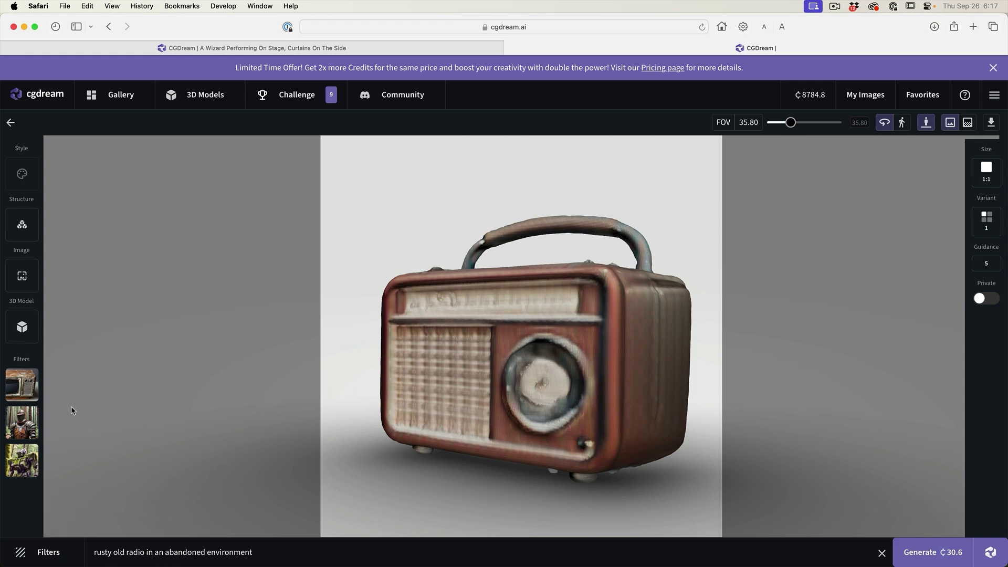
{"action": "mouse_move", "coordinate": [37, 373]}
{"action": "left_click", "coordinate": [927, 552]}
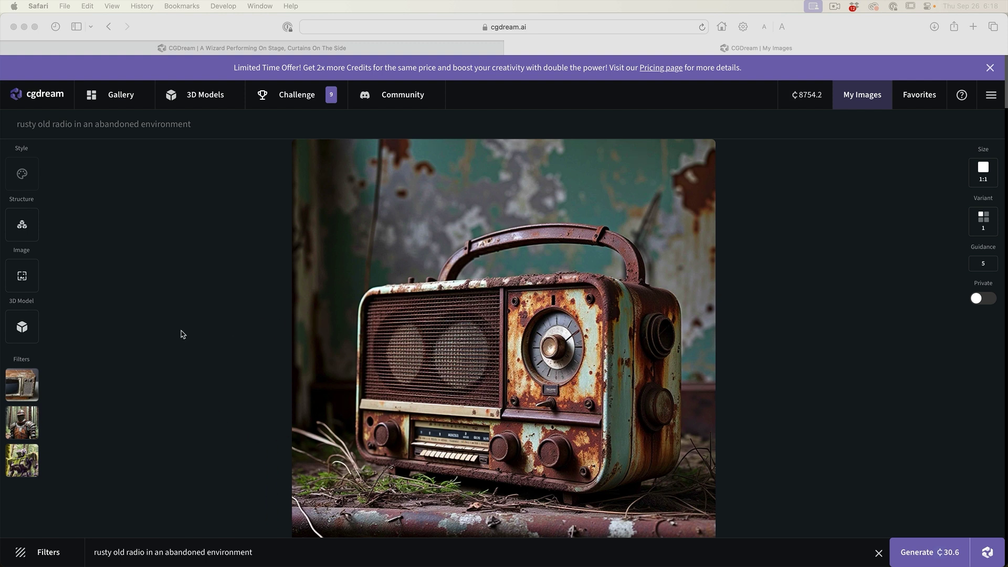
Use the mermaid picture from the Gallery as reference and paste the dark magic angel demon prompt.
{"action": "left_click", "coordinate": [116, 96]}
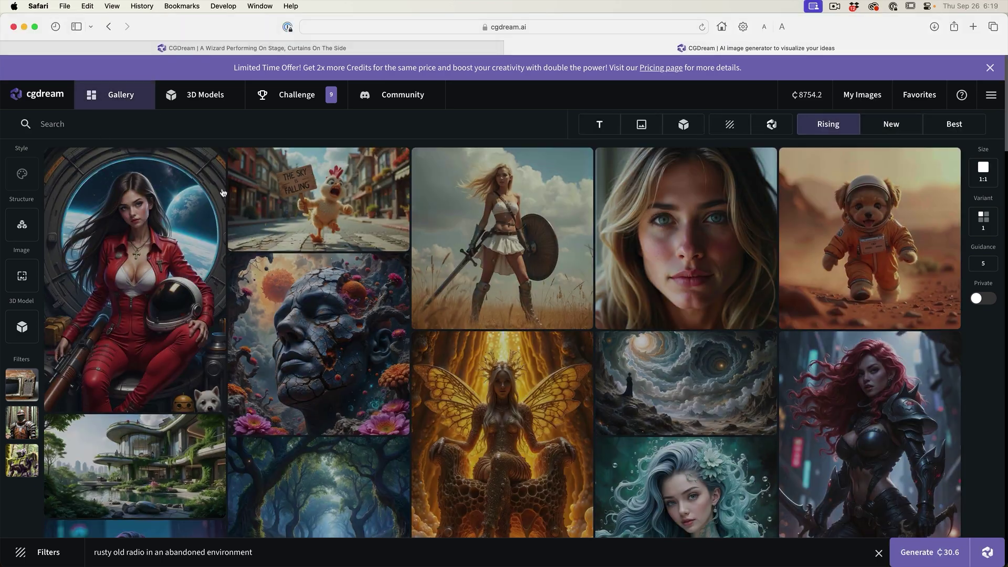
{"action": "scroll", "coordinate": [465, 315], "scroll_direction": "down", "scroll_amount": 10}
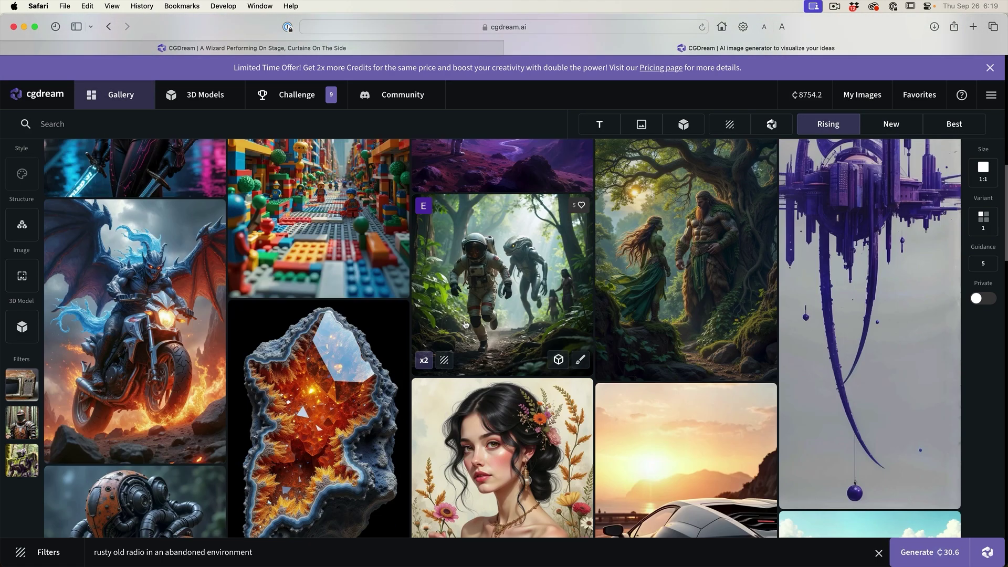
{"action": "scroll", "coordinate": [465, 326], "scroll_direction": "down", "scroll_amount": 10}
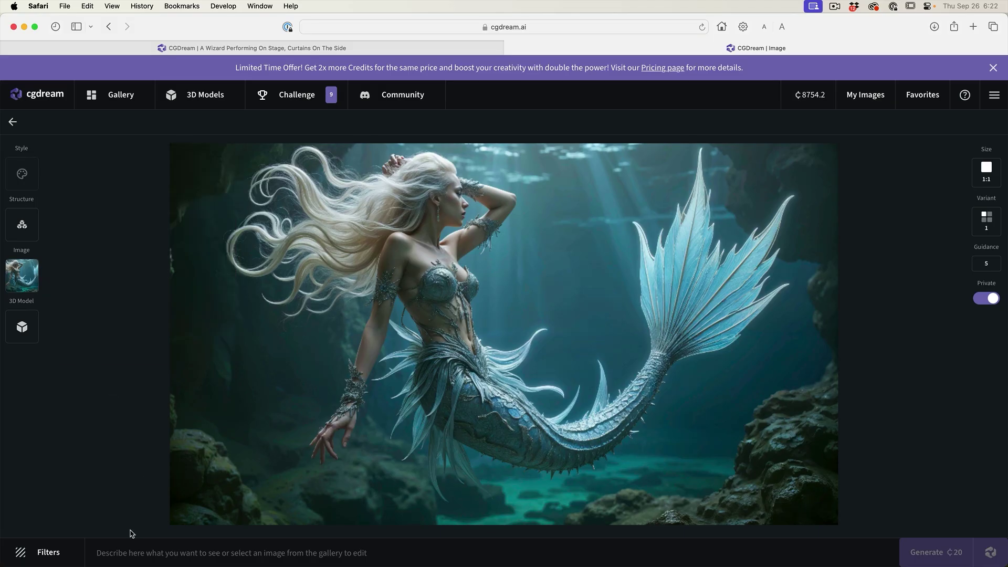
{"action": "left_click", "coordinate": [125, 550]}
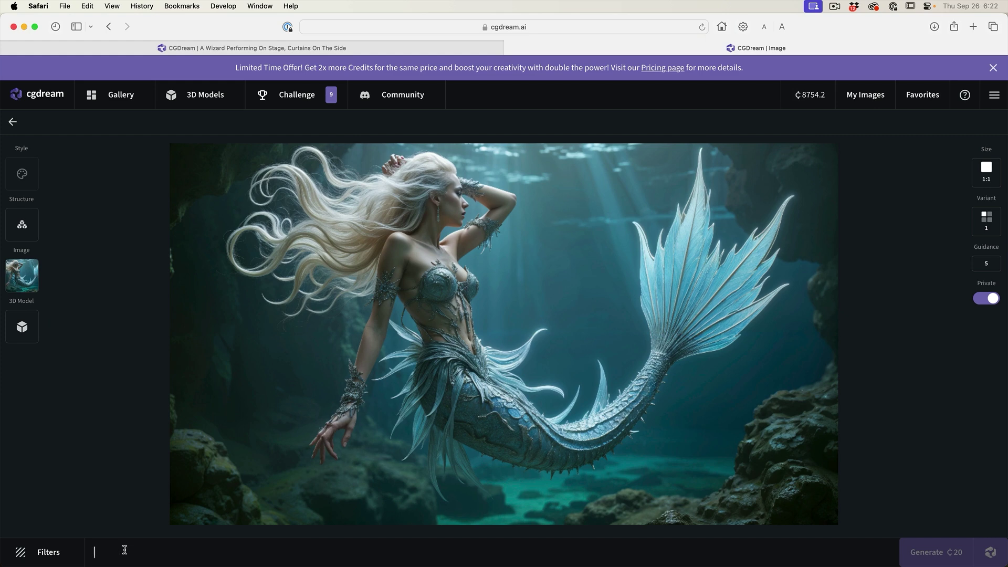
{"action": "key", "text": "super+v"}
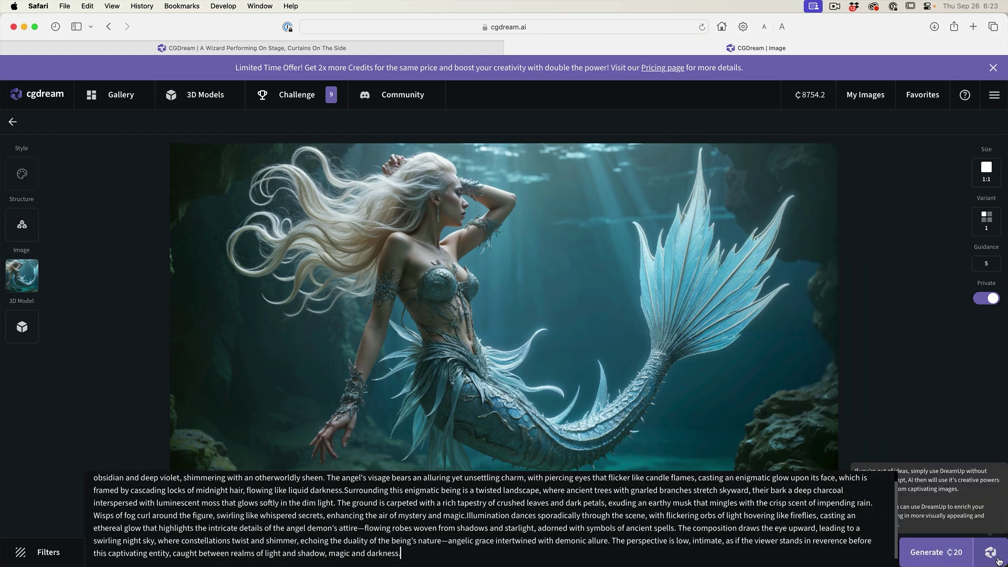
{"action": "left_click", "coordinate": [114, 394]}
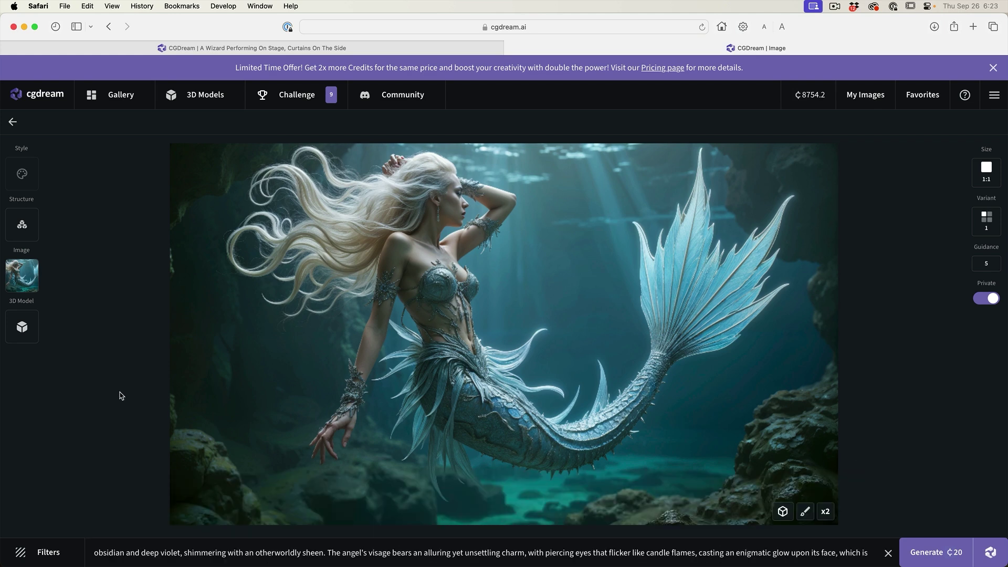
Add filters, lower the image strength to 0.15, and generate the dark angel.
{"action": "left_click", "coordinate": [54, 547]}
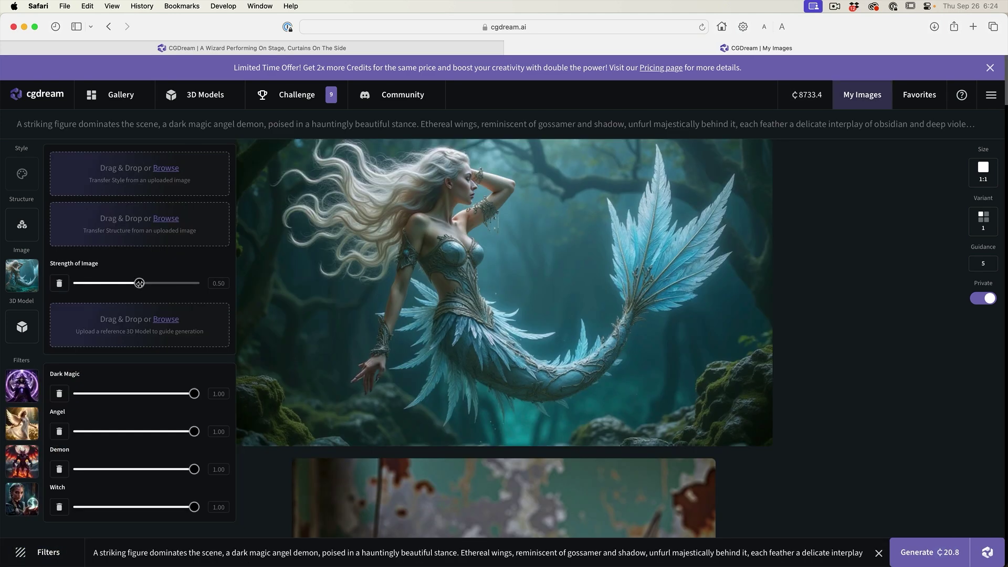
{"action": "left_click_drag", "start_coordinate": [139, 283], "coordinate": [96, 284]}
{"action": "left_click", "coordinate": [928, 554]}
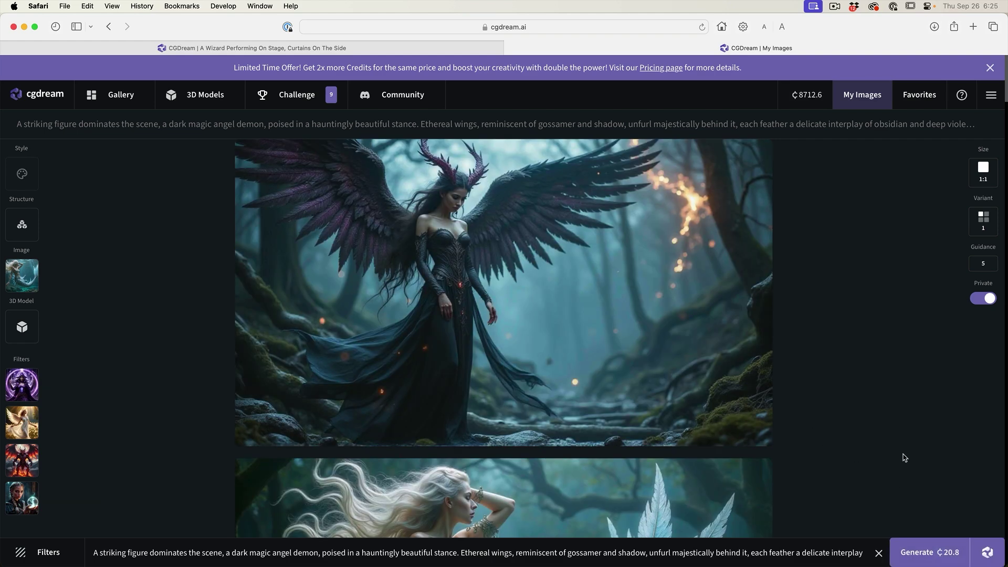
Upscale the dark angel image x2, then generate four variations with Variant set to 4.
{"action": "mouse_move", "coordinate": [706, 339]}
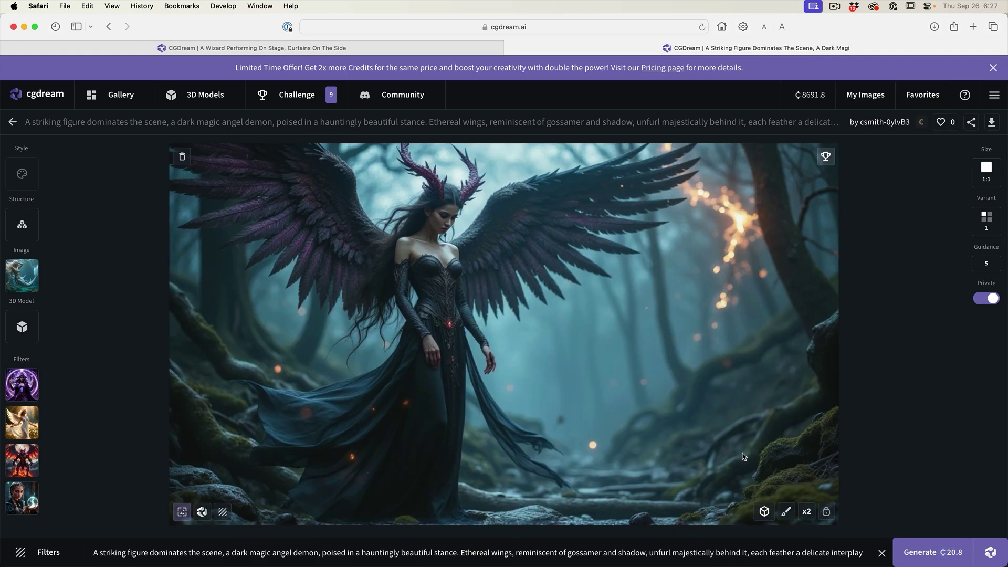
{"action": "left_click", "coordinate": [807, 512]}
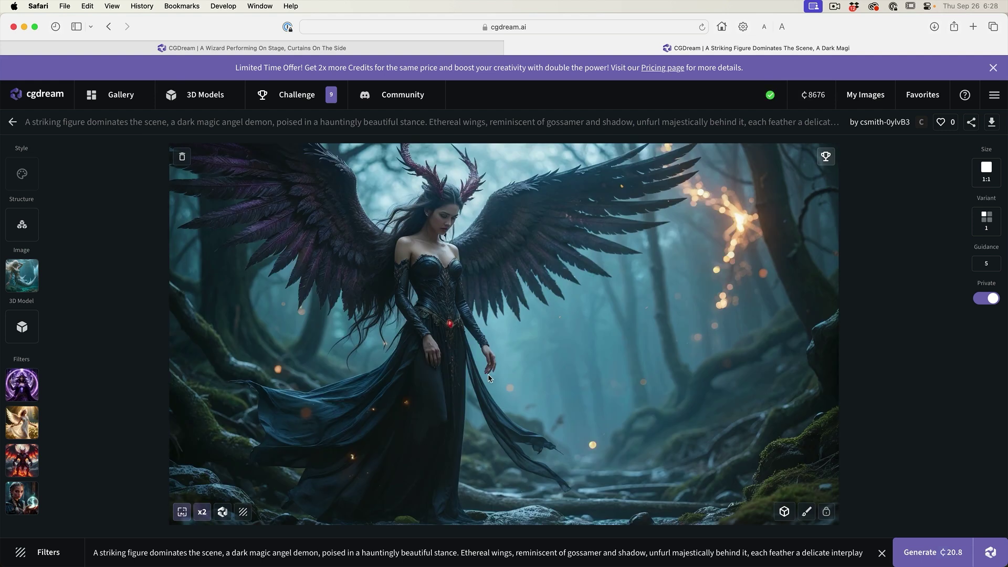
{"action": "left_click", "coordinate": [937, 220]}
{"action": "mouse_move", "coordinate": [984, 225]}
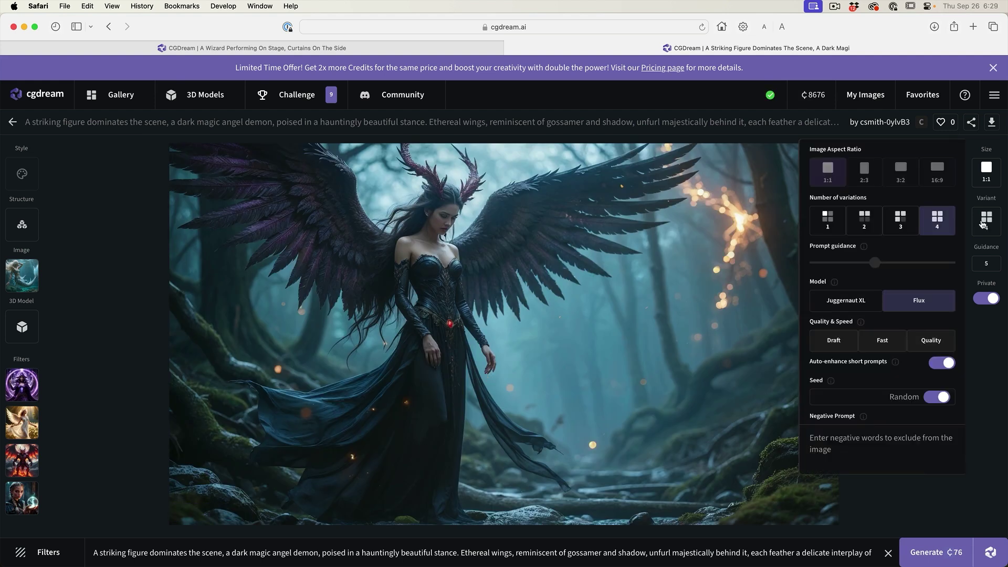
{"action": "left_click", "coordinate": [949, 554]}
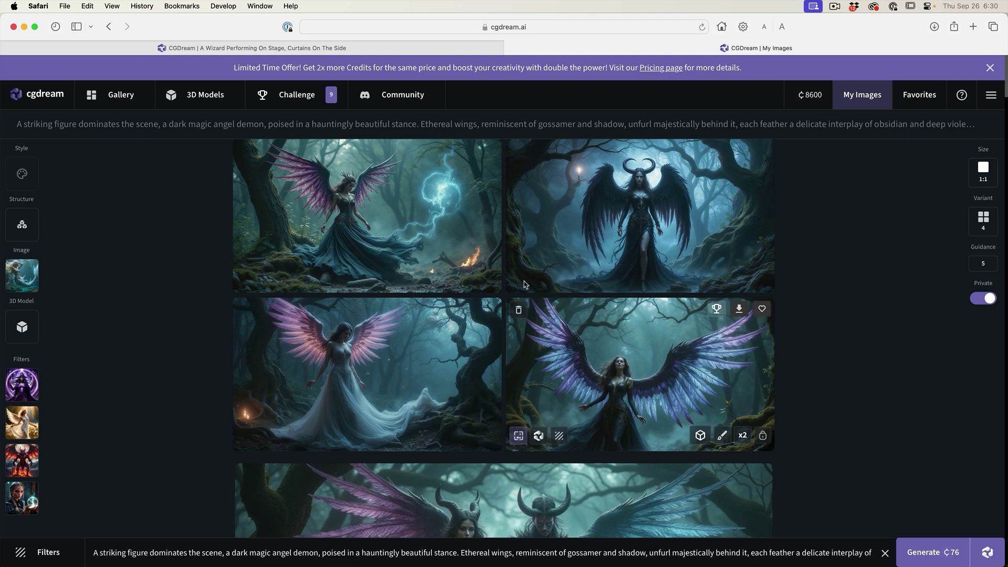
Browse the horned and blue-winged variations, then open the pink-winged angel in a pale gown.
{"action": "left_click", "coordinate": [375, 212]}
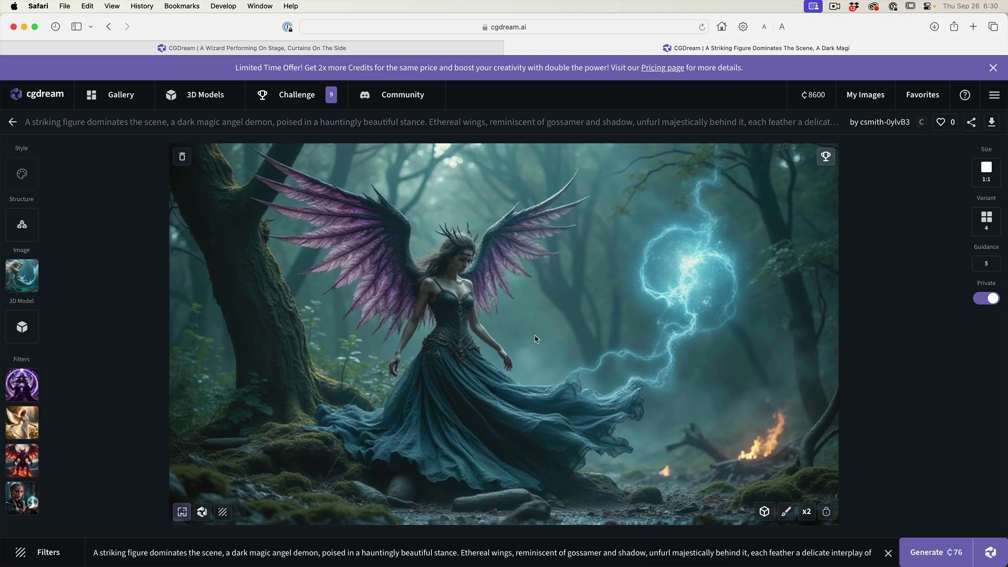
{"action": "key", "text": "Right"}
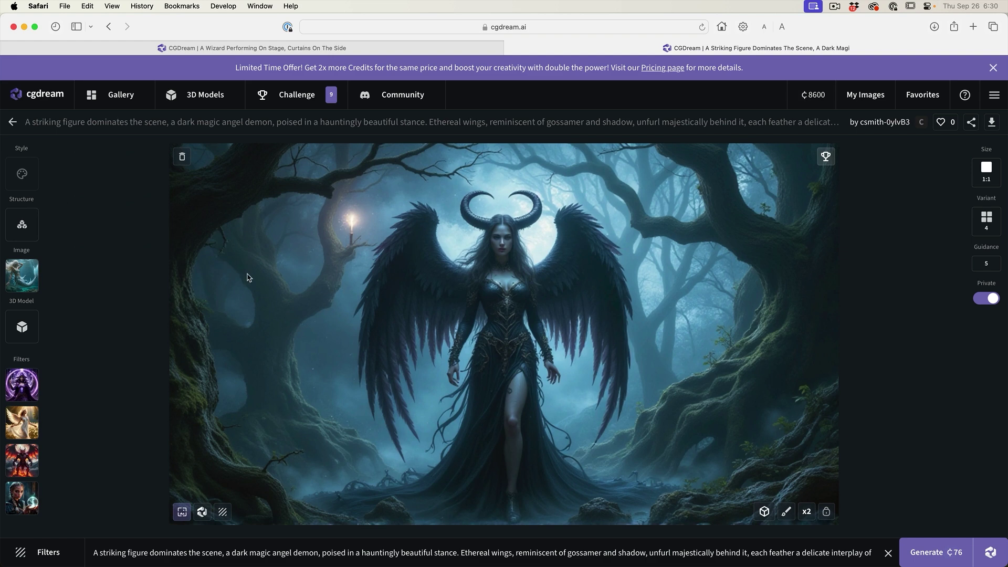
{"action": "key", "text": "Right"}
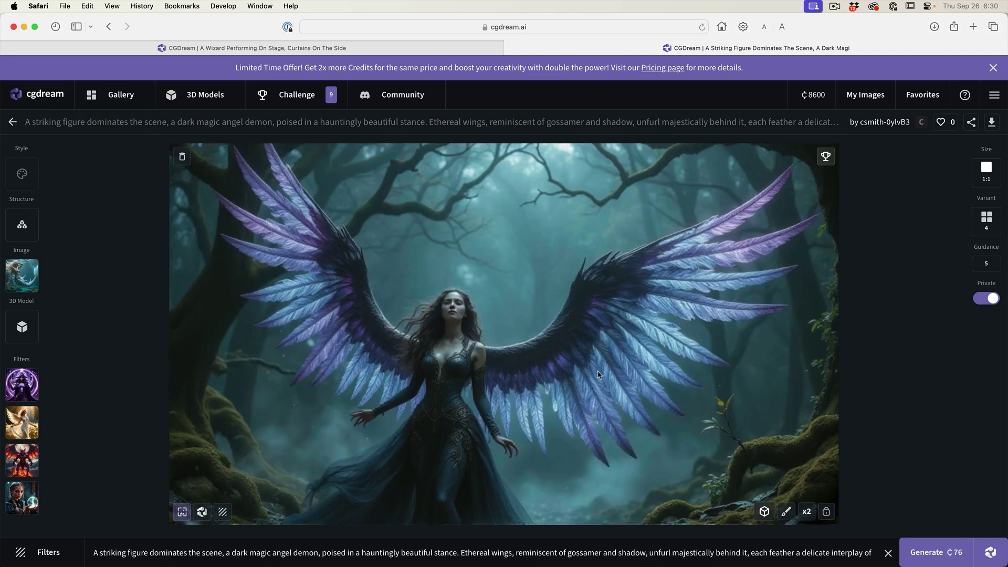
{"action": "left_click", "coordinate": [12, 122]}
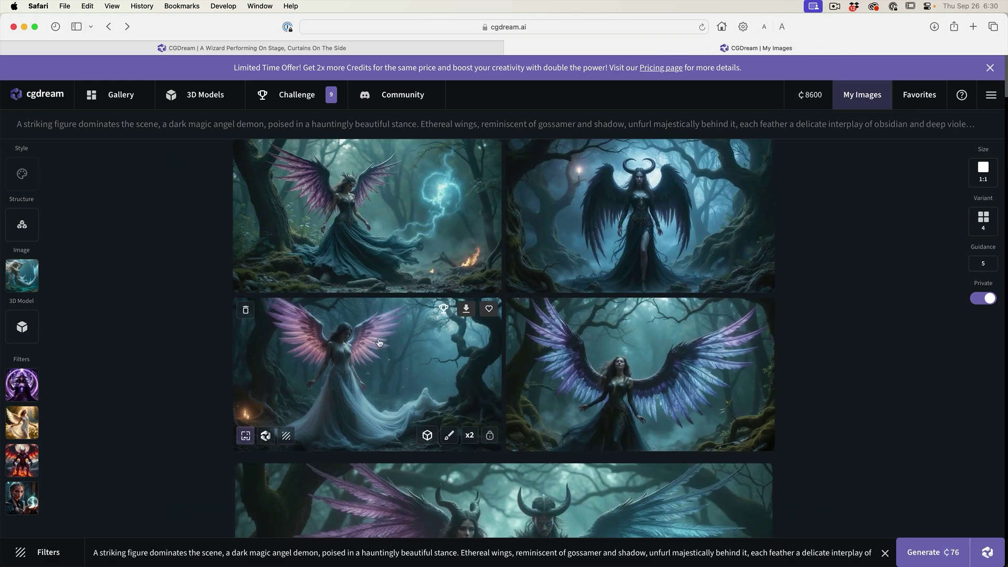
{"action": "left_click", "coordinate": [379, 343]}
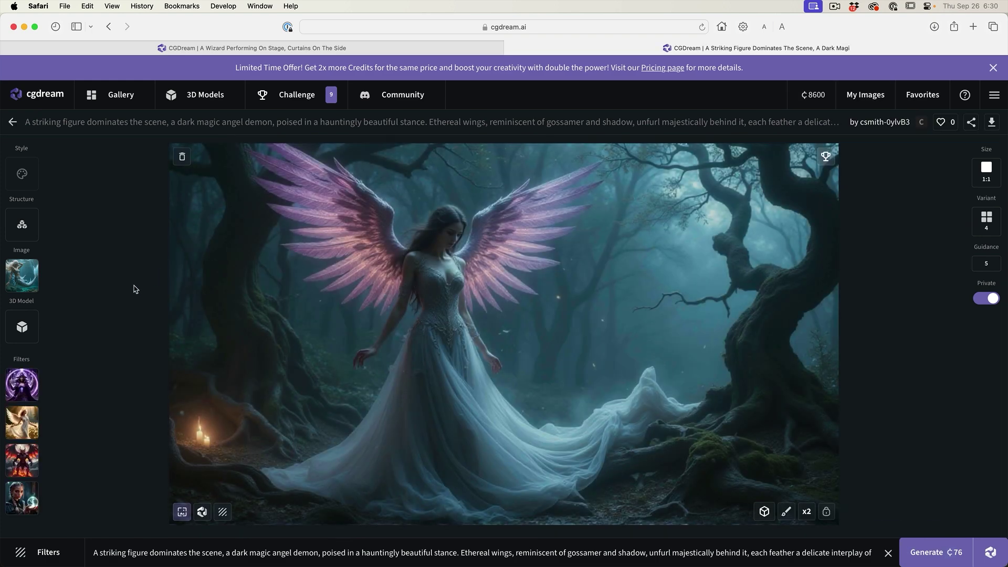